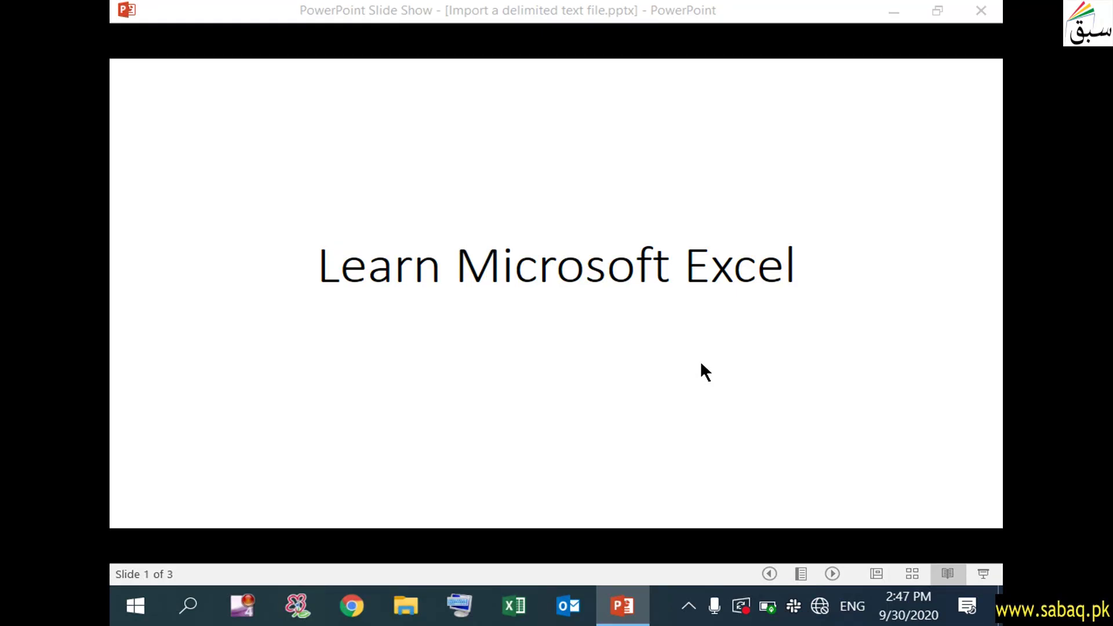
- Advance the slide show to slide 2 and reveal its 'What is delimited text file?' bullet
{"action": "left_click", "coordinate": [706, 371]}
{"action": "key", "text": "Right"}
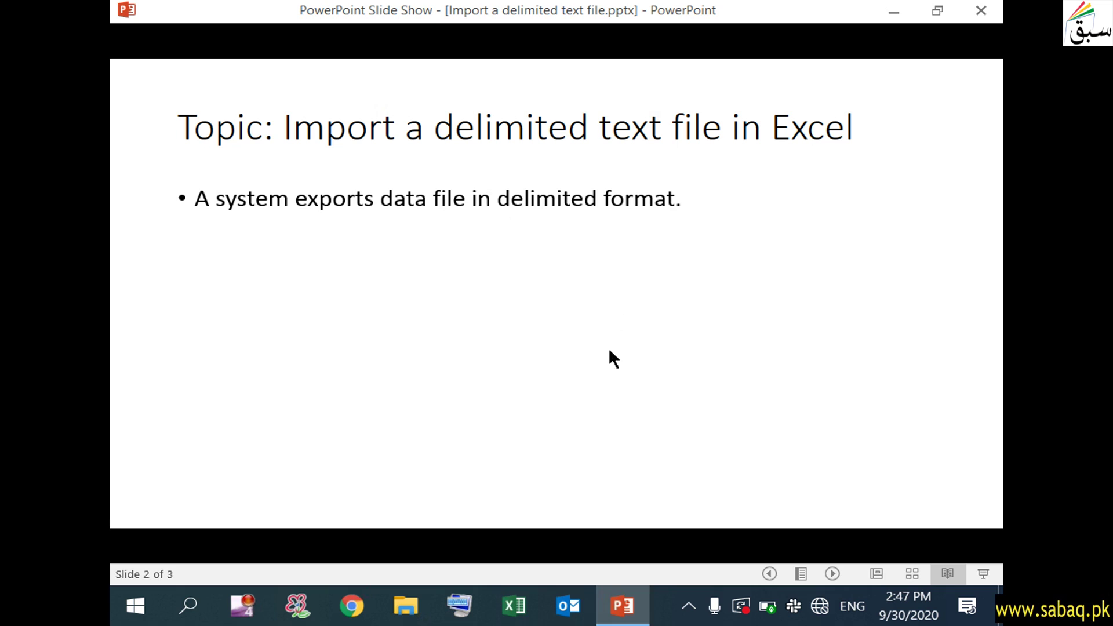
{"action": "left_click", "coordinate": [578, 375]}
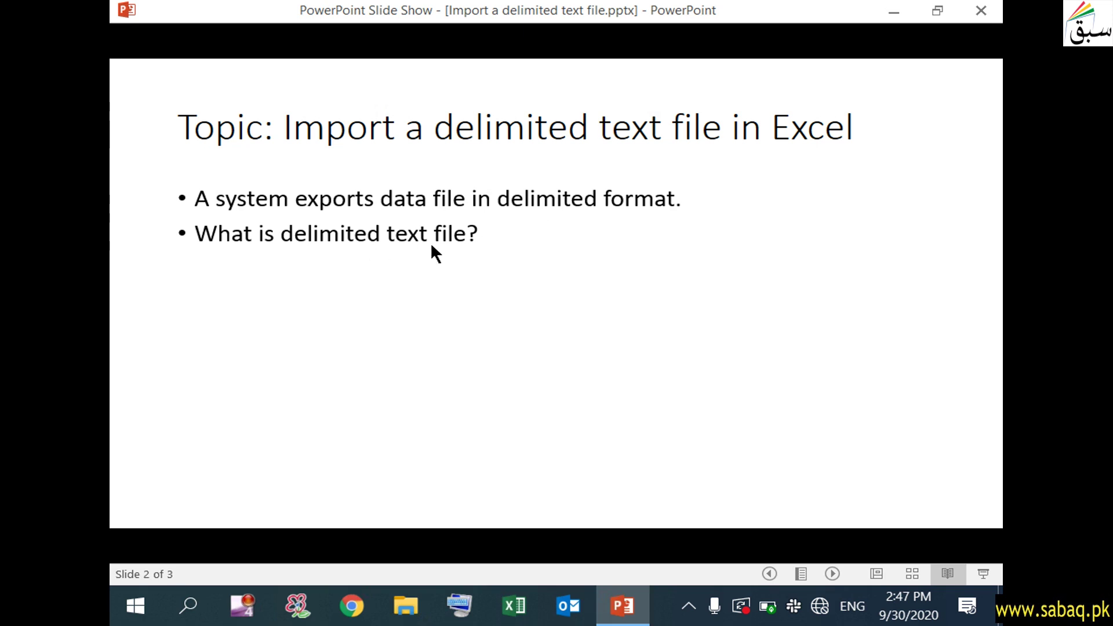
{"action": "left_click", "coordinate": [408, 609]}
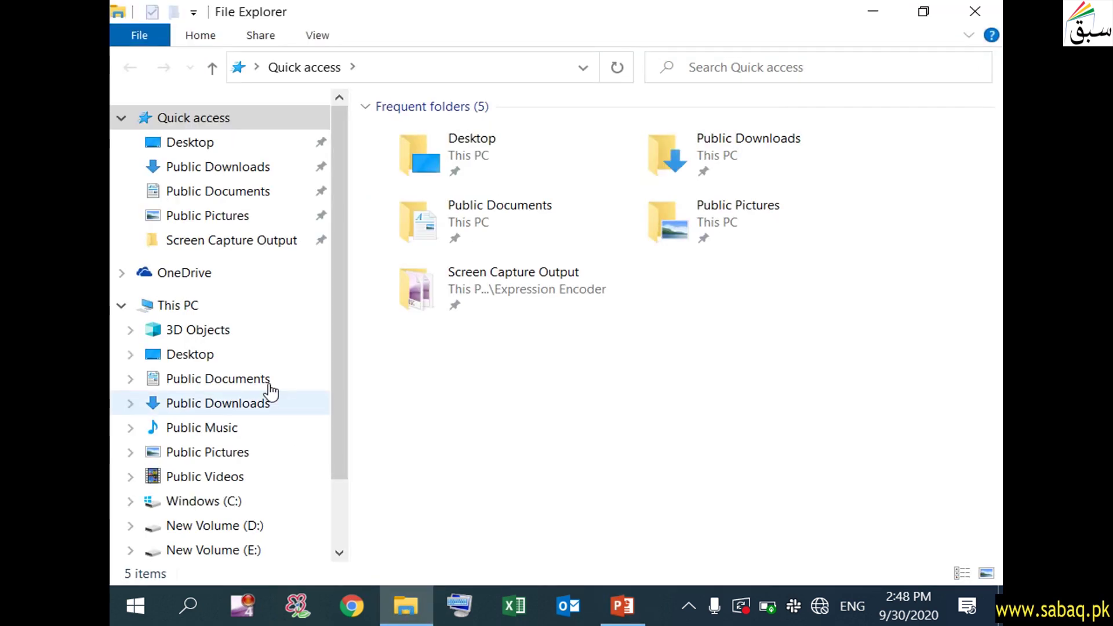
- Open New Students .txt from Public Downloads in Notepad and minimize the Explorer window
{"action": "left_click", "coordinate": [254, 168]}
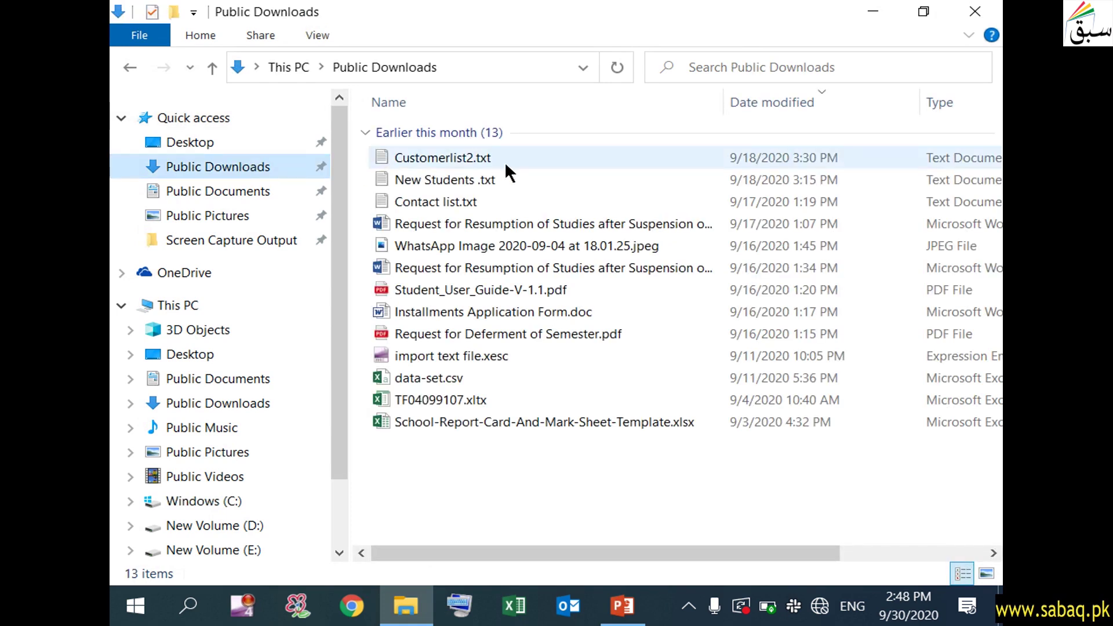
{"action": "double_click", "coordinate": [511, 174]}
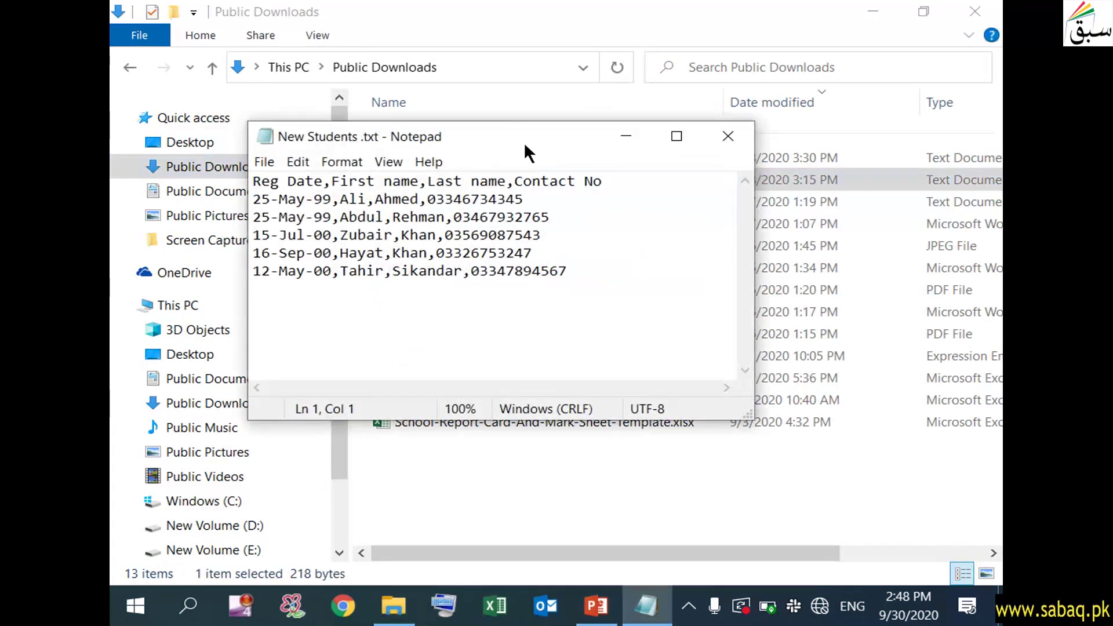
{"action": "left_click", "coordinate": [873, 12]}
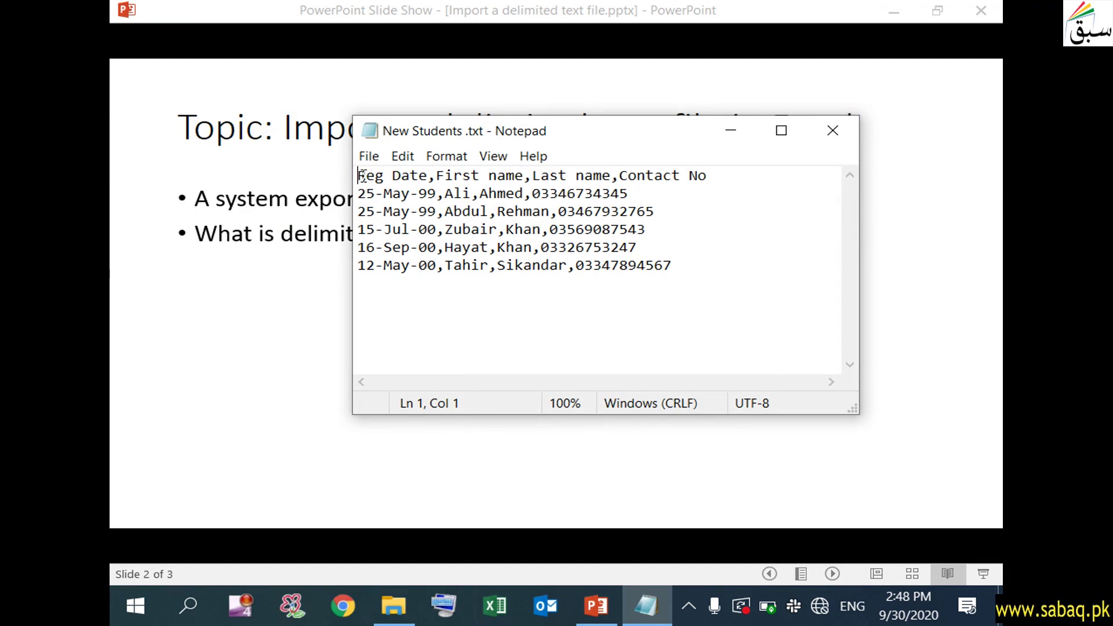
- In Notepad, highlight the Reg Date and Contact No headings and the commas separating fields
{"action": "left_click_drag", "start_coordinate": [359, 176], "coordinate": [709, 176]}
{"action": "left_click", "coordinate": [445, 199]}
{"action": "left_click_drag", "start_coordinate": [429, 175], "coordinate": [348, 176]}
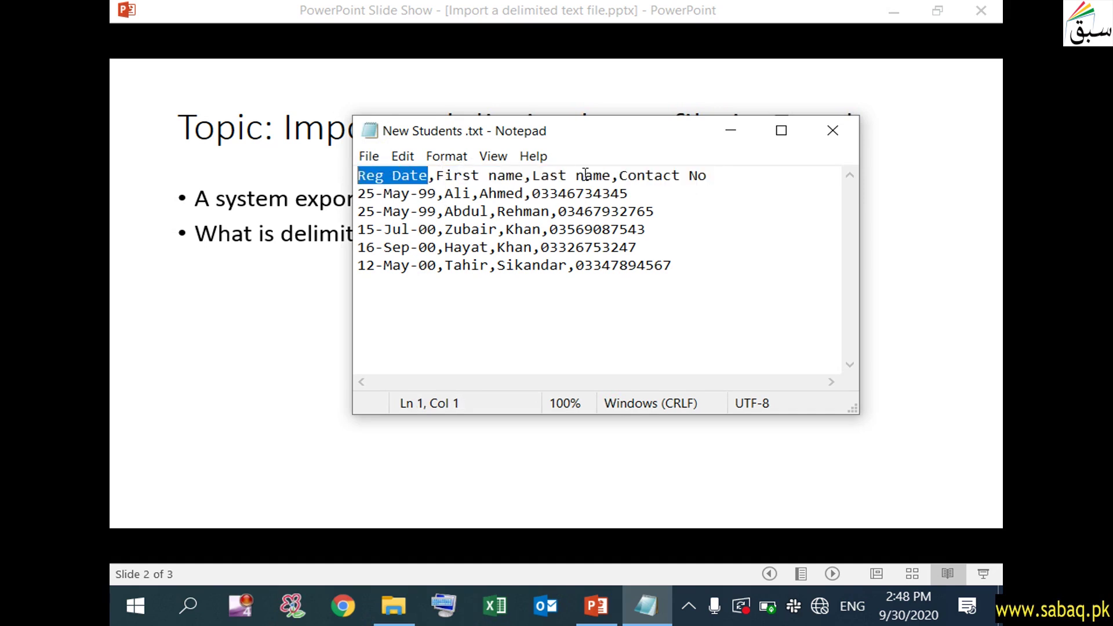
{"action": "left_click_drag", "start_coordinate": [620, 176], "coordinate": [709, 176]}
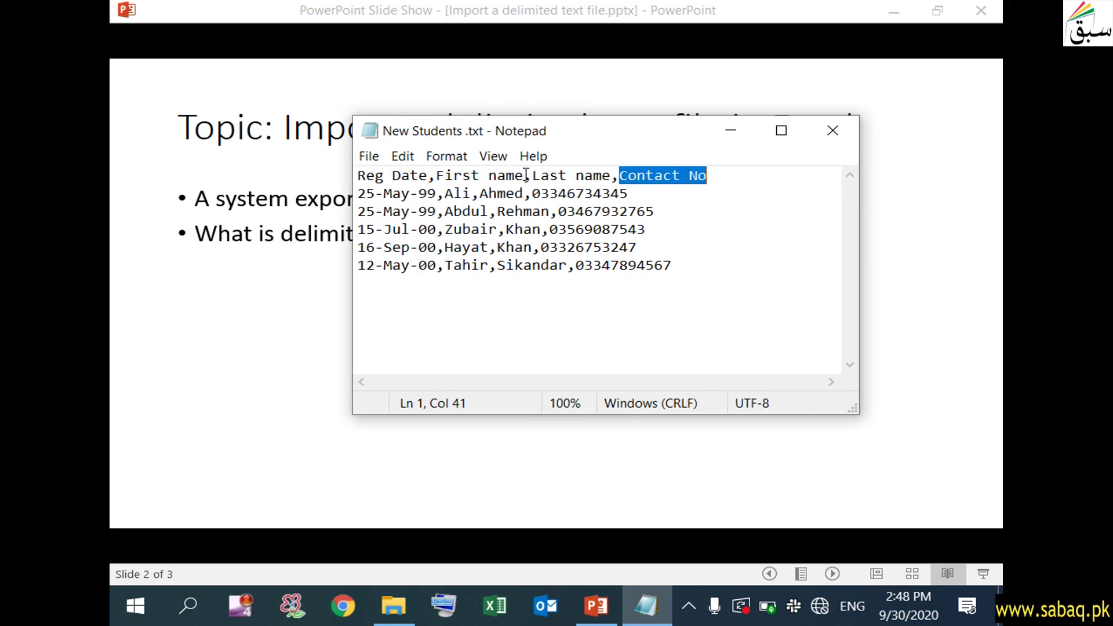
{"action": "mouse_move", "coordinate": [431, 175]}
{"action": "left_mouse_down"}
{"action": "mouse_move", "coordinate": [357, 175]}
{"action": "mouse_move", "coordinate": [374, 194]}
{"action": "mouse_move", "coordinate": [436, 194]}
{"action": "mouse_move", "coordinate": [444, 177]}
{"action": "left_mouse_up"}
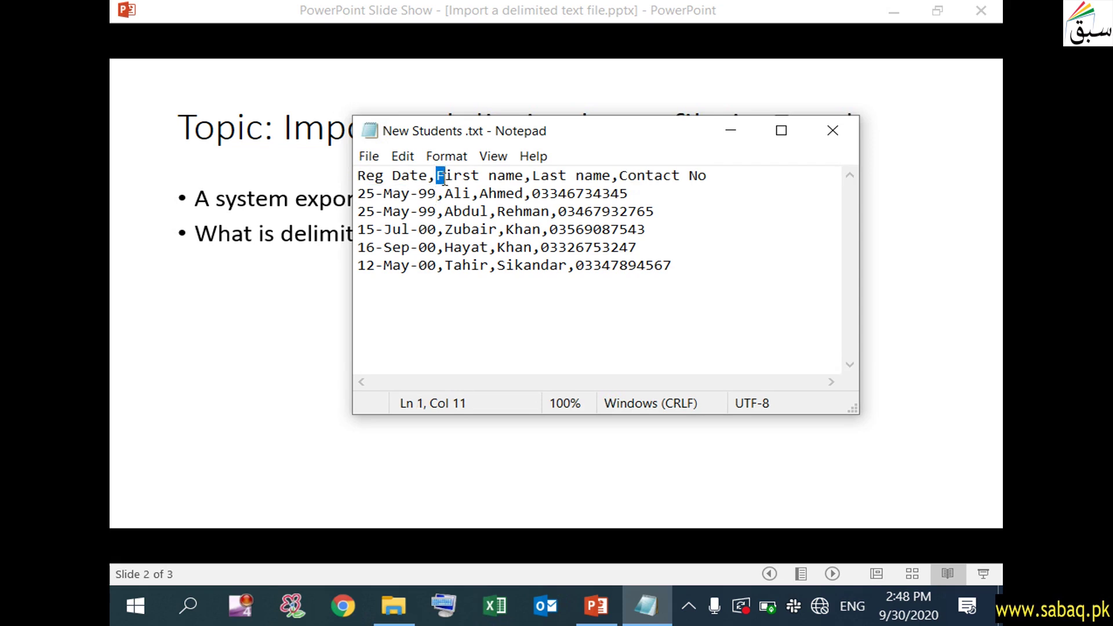
{"action": "left_click", "coordinate": [441, 178]}
{"action": "left_click", "coordinate": [437, 187]}
{"action": "left_click_drag", "start_coordinate": [438, 178], "coordinate": [433, 180]}
{"action": "left_click_drag", "start_coordinate": [445, 195], "coordinate": [436, 177]}
{"action": "left_click", "coordinate": [471, 193]}
{"action": "left_click", "coordinate": [438, 175]}
{"action": "left_click_drag", "start_coordinate": [436, 193], "coordinate": [445, 211]}
- Highlight the Reg Date, First name and Last name headings, then minimize Notepad for the delimiters bullet
{"action": "left_click_drag", "start_coordinate": [596, 134], "coordinate": [638, 145]}
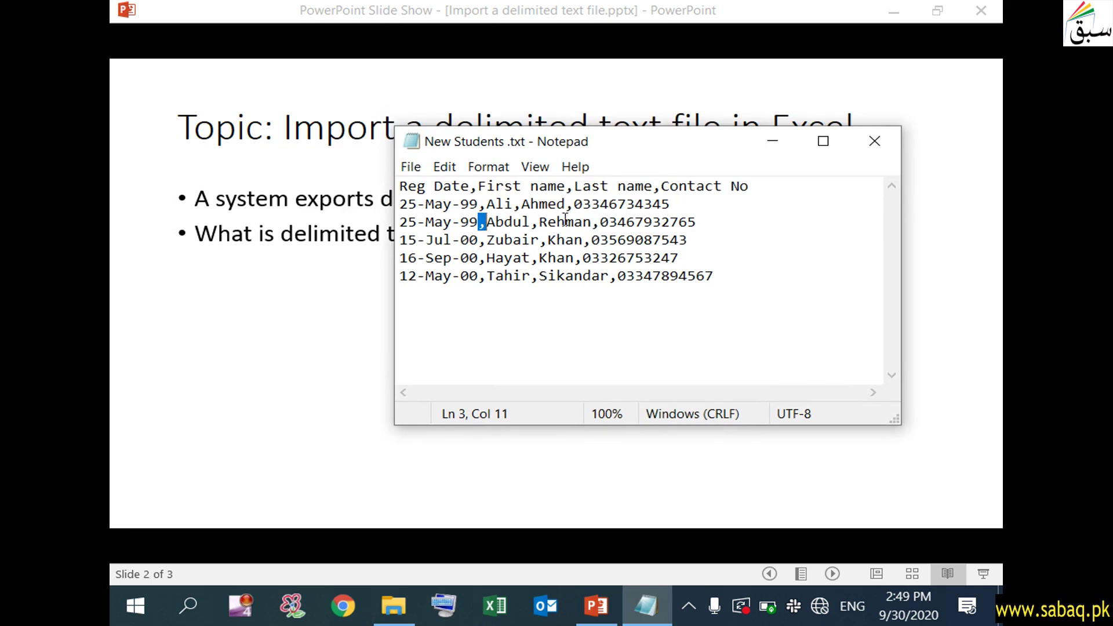
{"action": "left_click", "coordinate": [478, 186]}
{"action": "left_click_drag", "start_coordinate": [531, 148], "coordinate": [539, 162]}
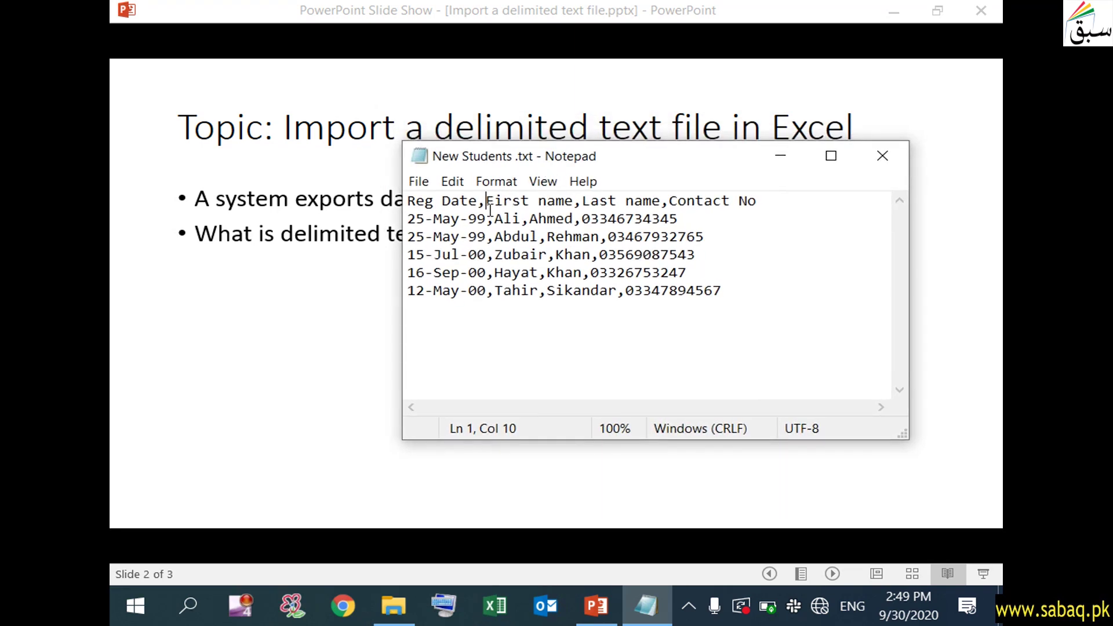
{"action": "left_click", "coordinate": [497, 239]}
{"action": "left_click", "coordinate": [673, 306]}
{"action": "left_click", "coordinate": [487, 202]}
{"action": "left_click_drag", "start_coordinate": [488, 203], "coordinate": [481, 204]}
{"action": "left_click_drag", "start_coordinate": [416, 203], "coordinate": [476, 204]}
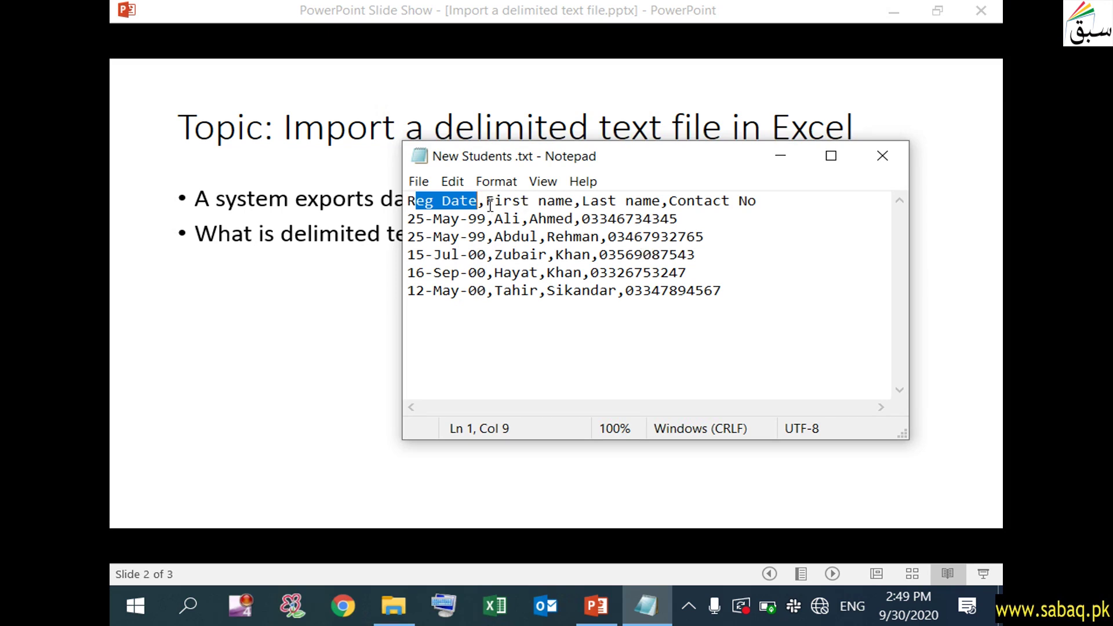
{"action": "left_click_drag", "start_coordinate": [486, 201], "coordinate": [574, 201]}
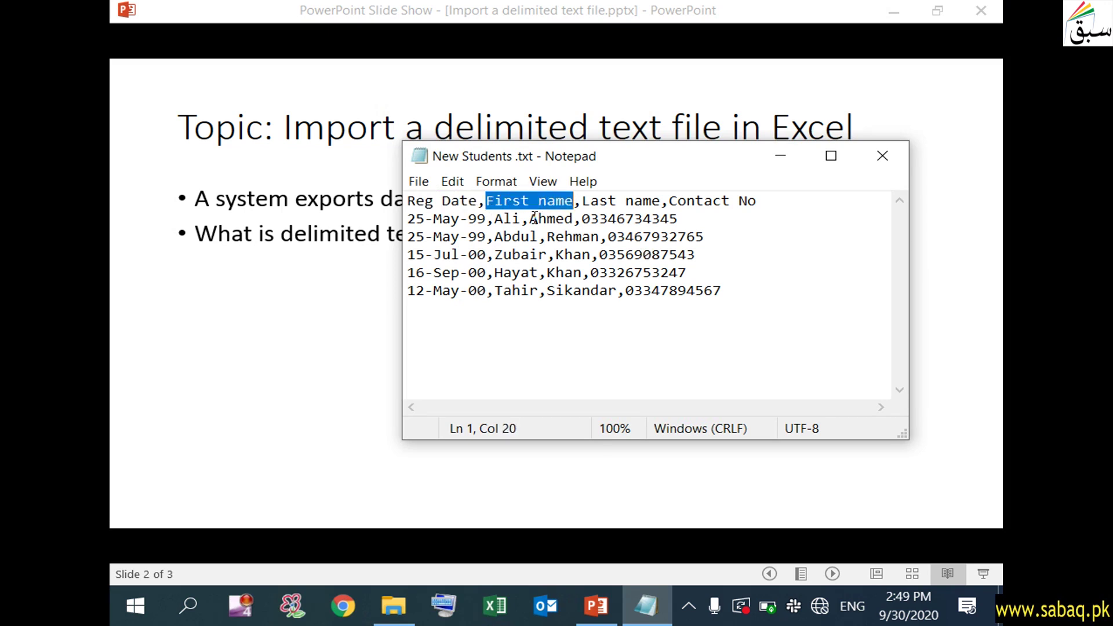
{"action": "left_click_drag", "start_coordinate": [581, 201], "coordinate": [696, 200]}
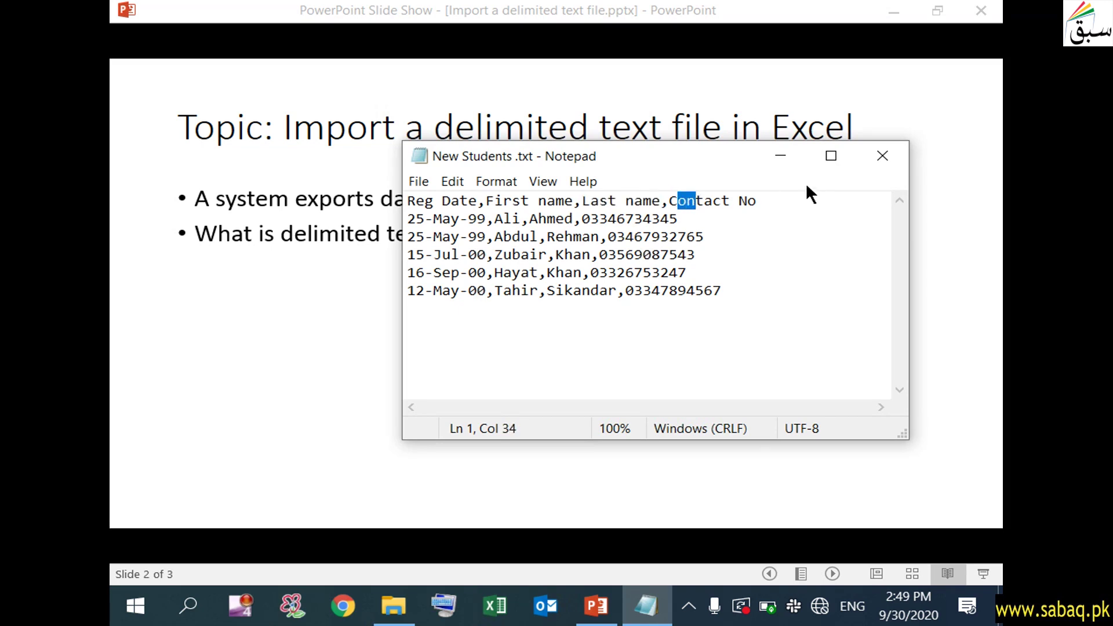
{"action": "left_click", "coordinate": [780, 156]}
{"action": "left_click", "coordinate": [755, 286]}
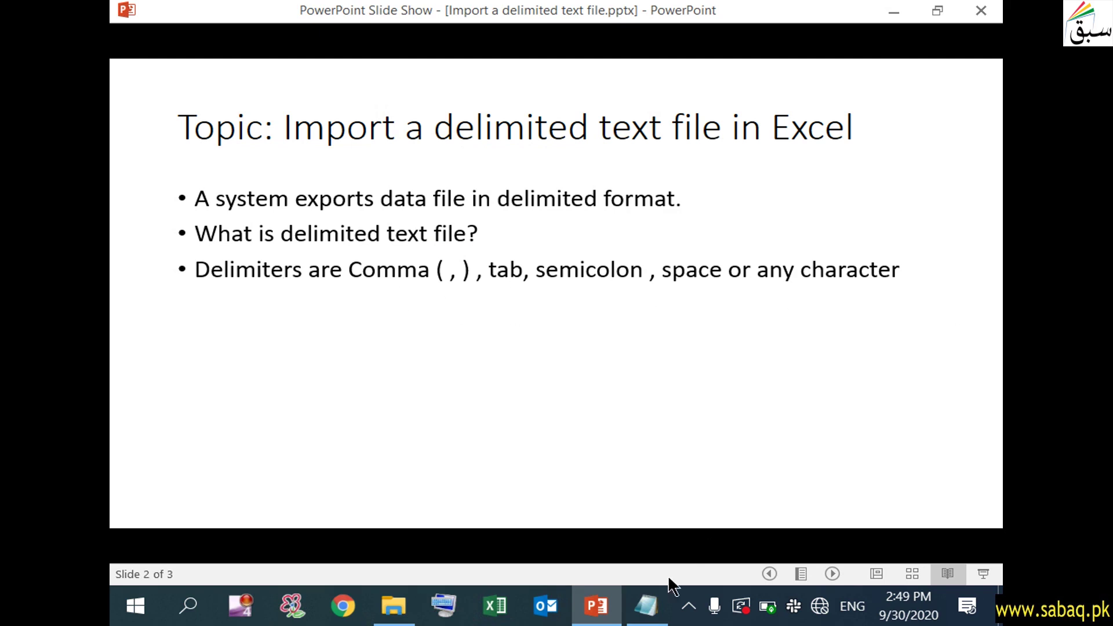
- Close the New Students Notepad window and advance to slide 3's task about importing contacts
{"action": "left_click", "coordinate": [646, 606]}
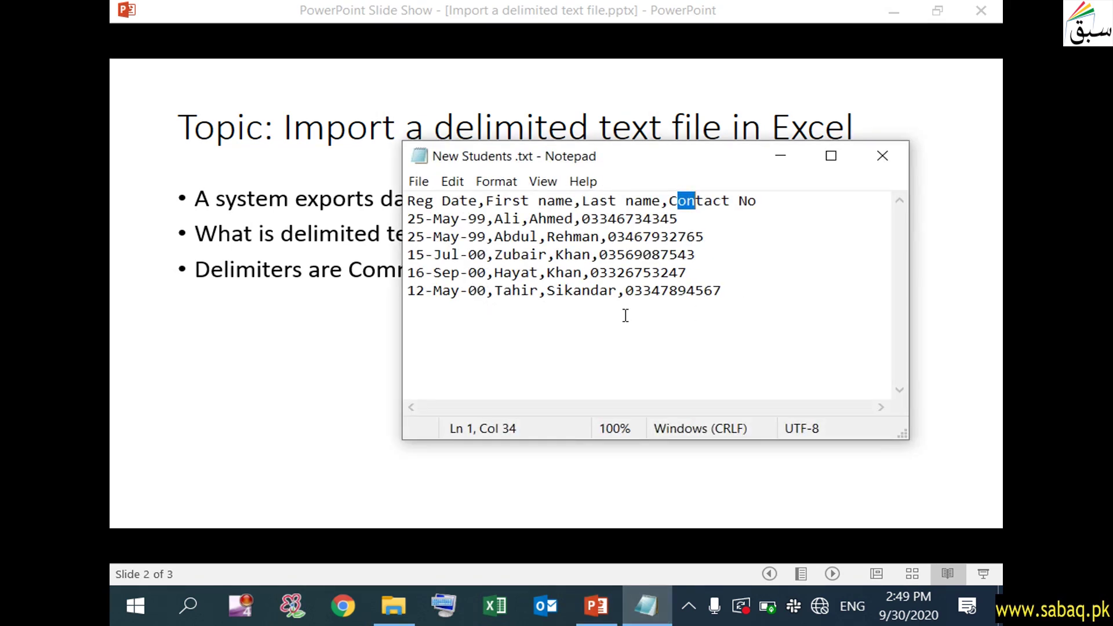
{"action": "left_click", "coordinate": [897, 159]}
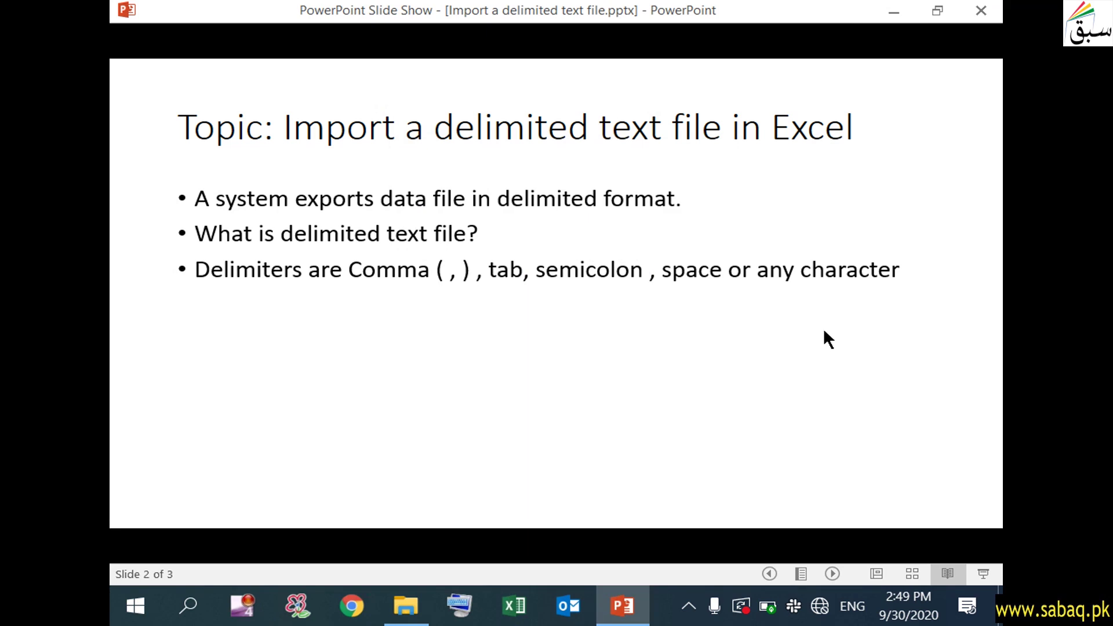
{"action": "left_click", "coordinate": [753, 304]}
{"action": "left_click", "coordinate": [754, 304]}
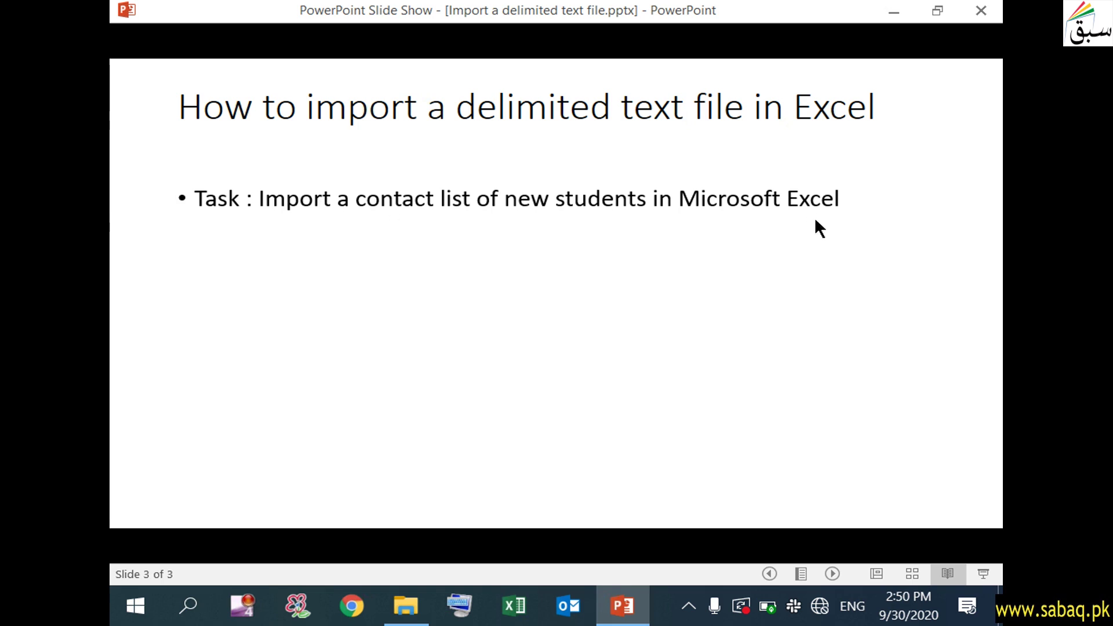
- Start Excel with a blank workbook and browse the computer for a file to open
{"action": "left_click", "coordinate": [515, 617]}
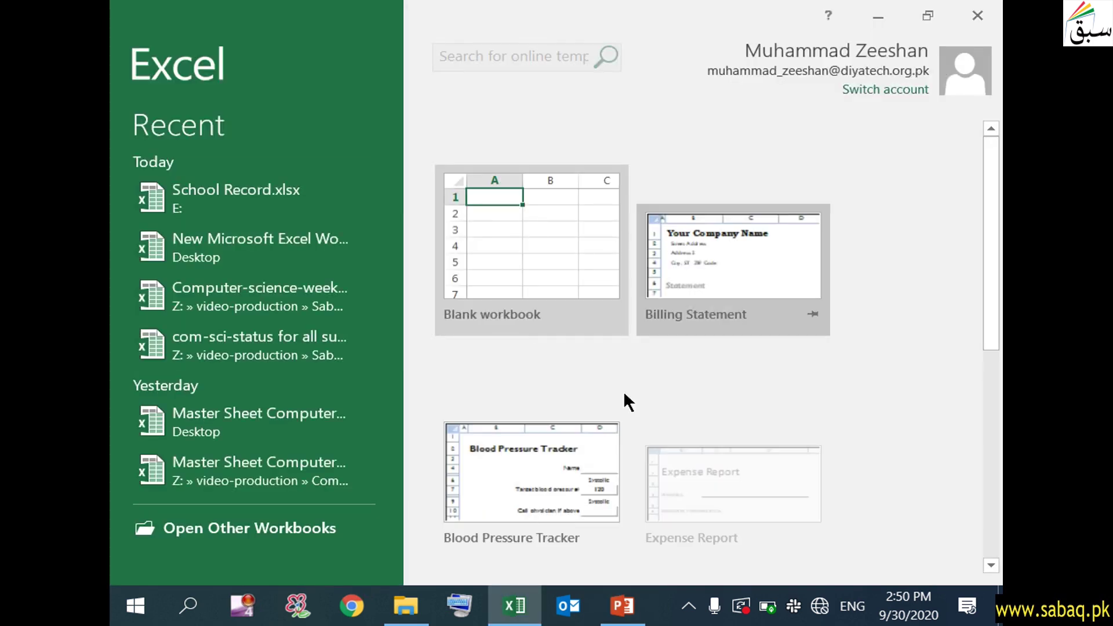
{"action": "left_click", "coordinate": [543, 239]}
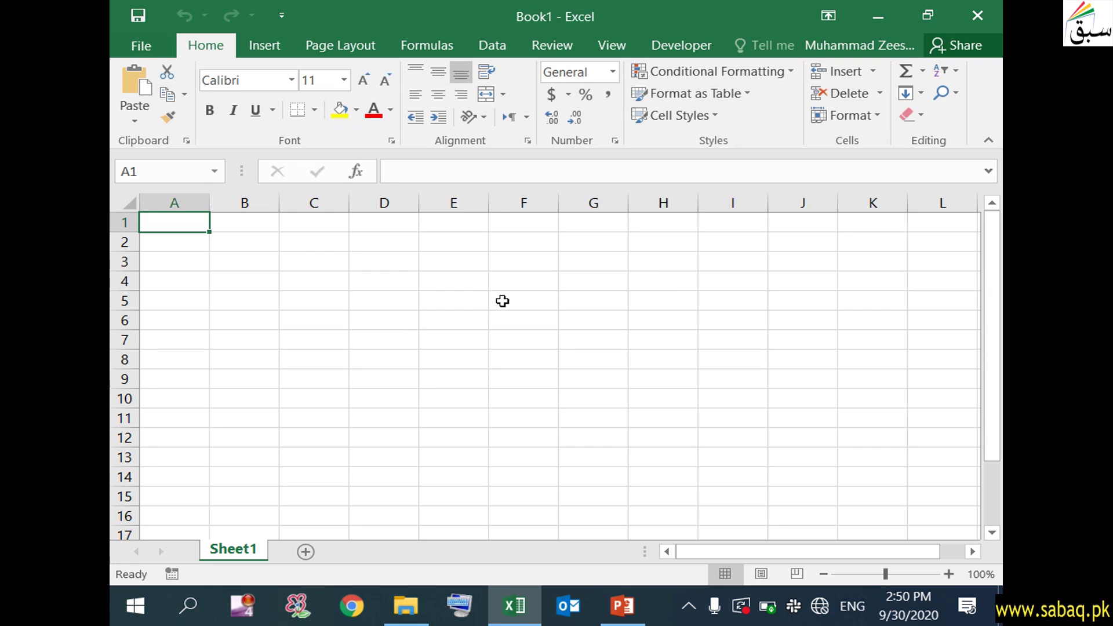
{"action": "left_click", "coordinate": [146, 47]}
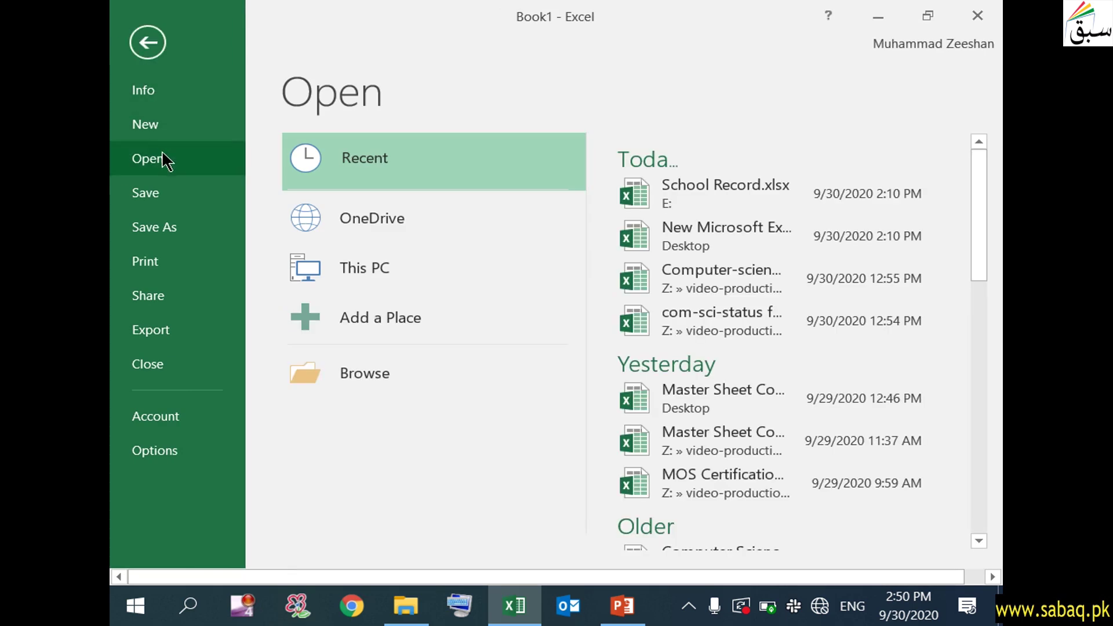
{"action": "left_click", "coordinate": [417, 380]}
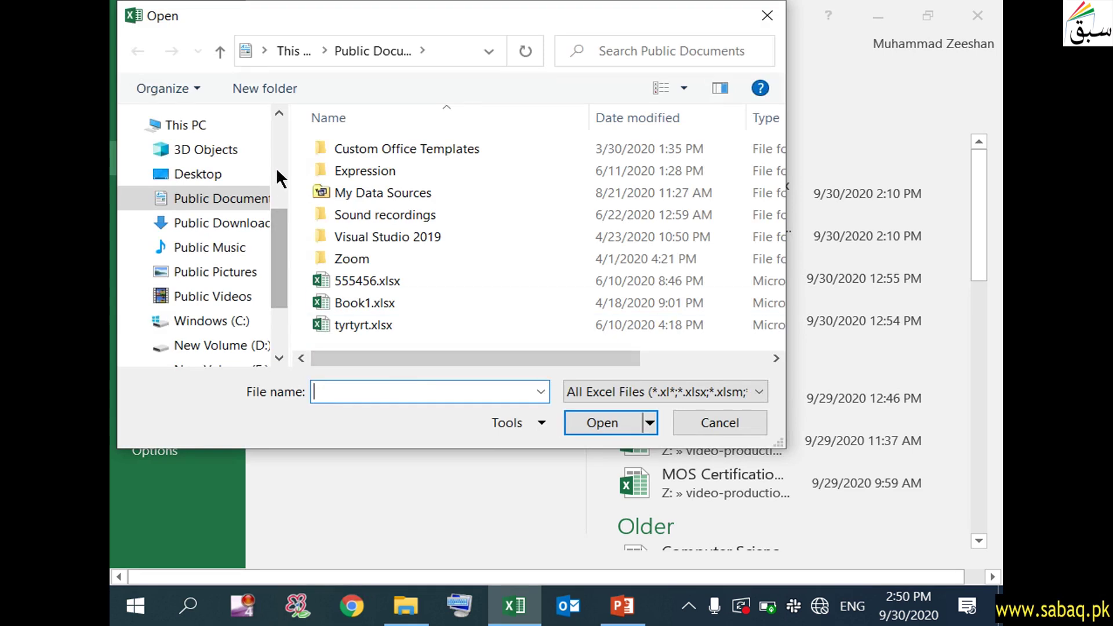
- Open New Students .txt from Public Downloads with the file type set to All Files
{"action": "left_click", "coordinate": [278, 144]}
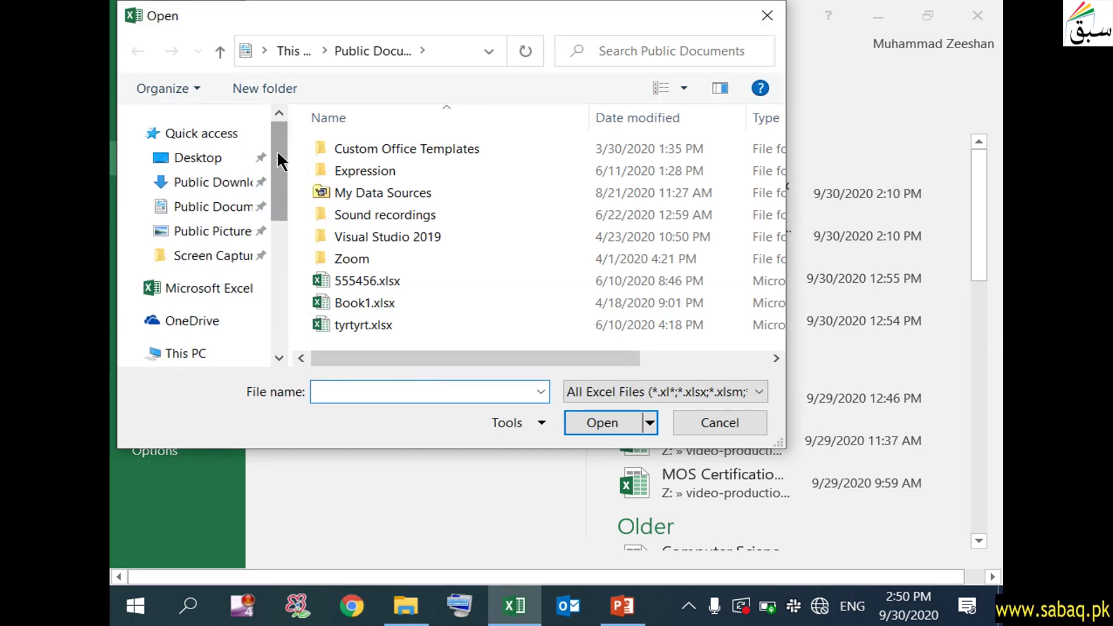
{"action": "left_click_drag", "start_coordinate": [277, 148], "coordinate": [277, 152]}
{"action": "left_click", "coordinate": [226, 142]}
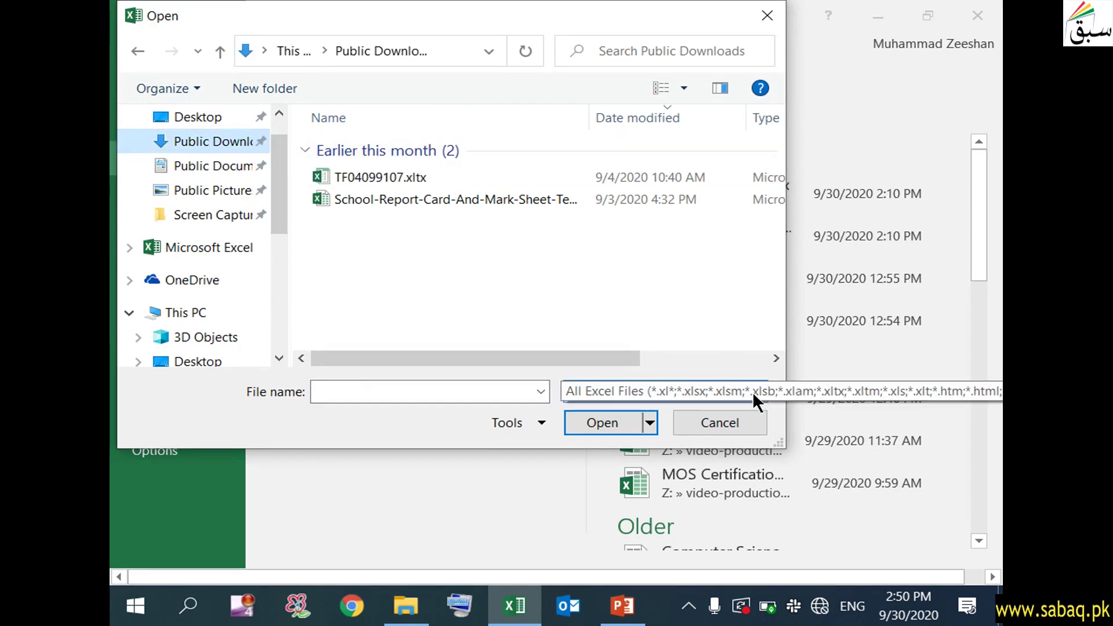
{"action": "left_click", "coordinate": [744, 390]}
{"action": "left_click", "coordinate": [597, 43]}
{"action": "left_click", "coordinate": [370, 200]}
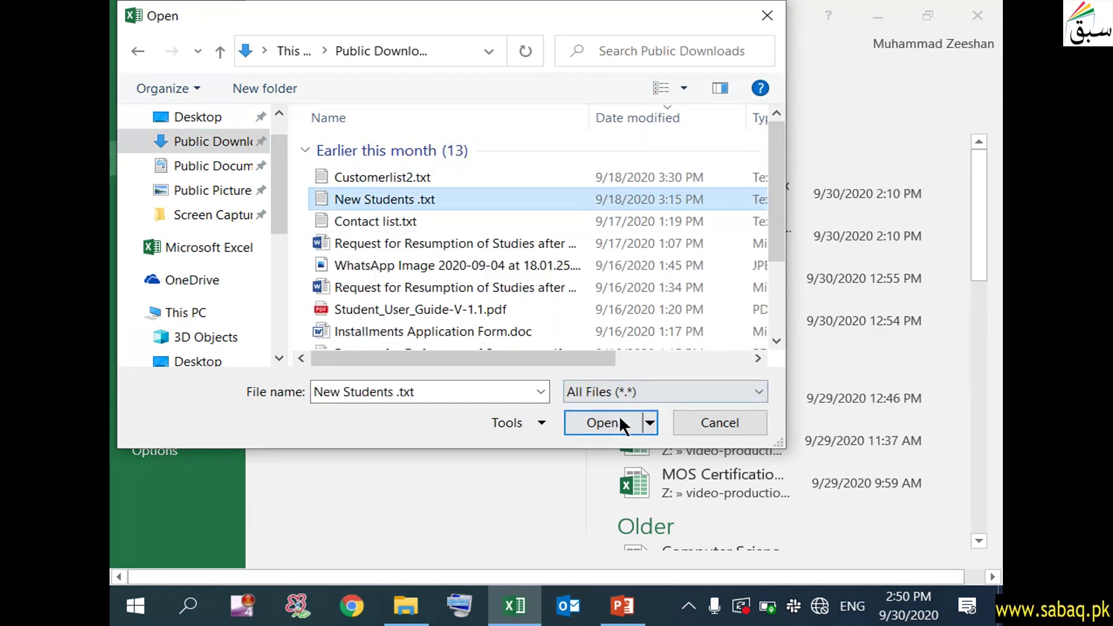
{"action": "left_click", "coordinate": [619, 415]}
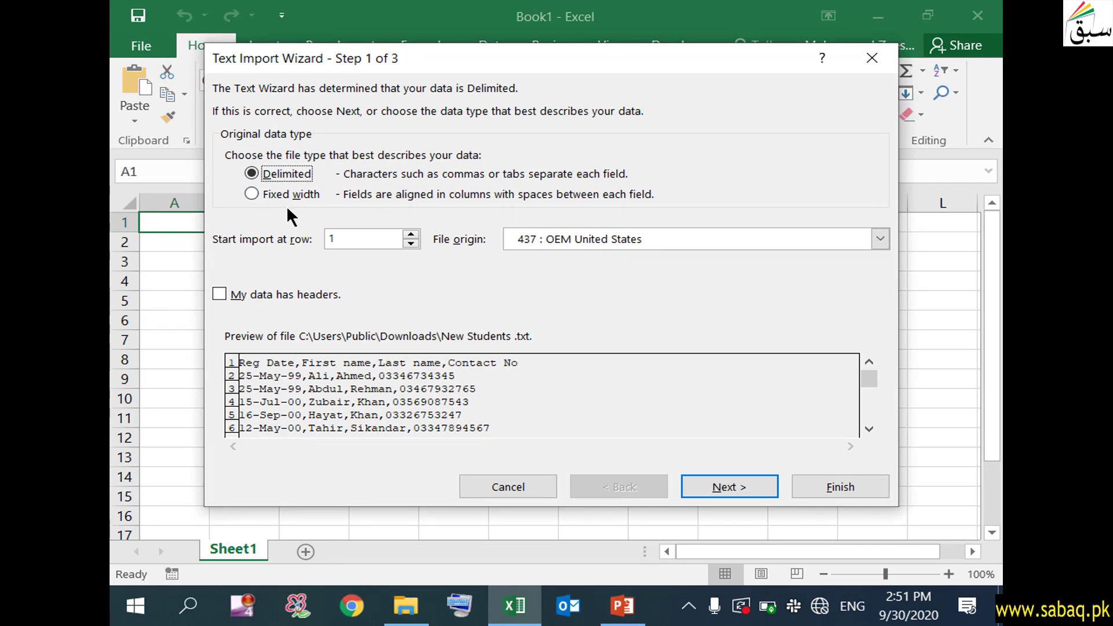
- Reopen New Students .txt in Notepad from Explorer and select its header line for comparison
{"action": "left_click", "coordinate": [351, 242]}
{"action": "left_click", "coordinate": [406, 606]}
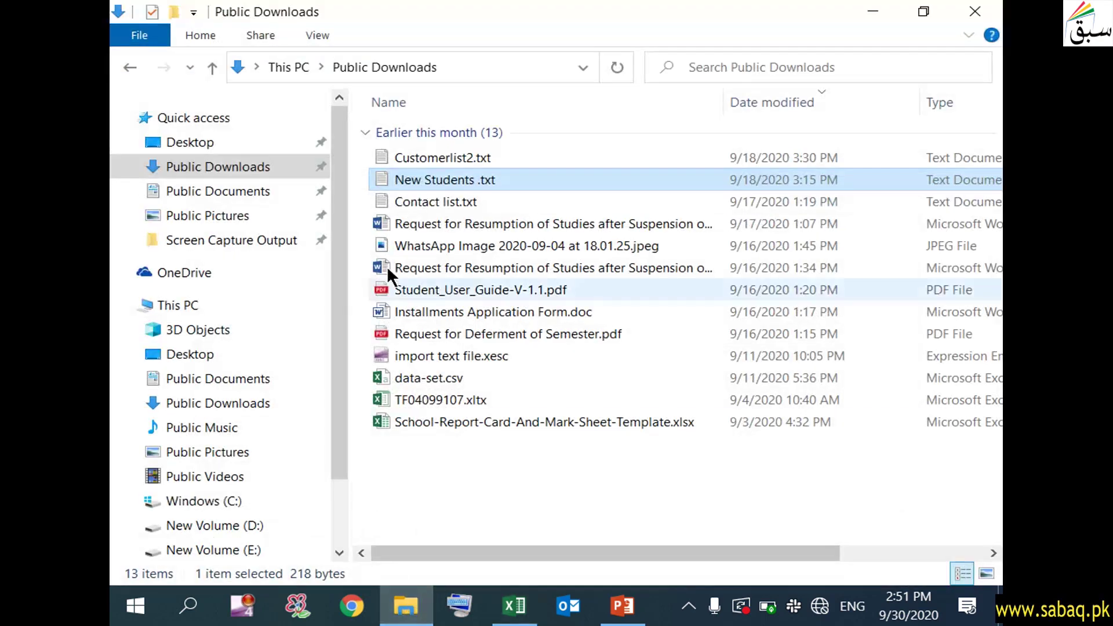
{"action": "double_click", "coordinate": [469, 181]}
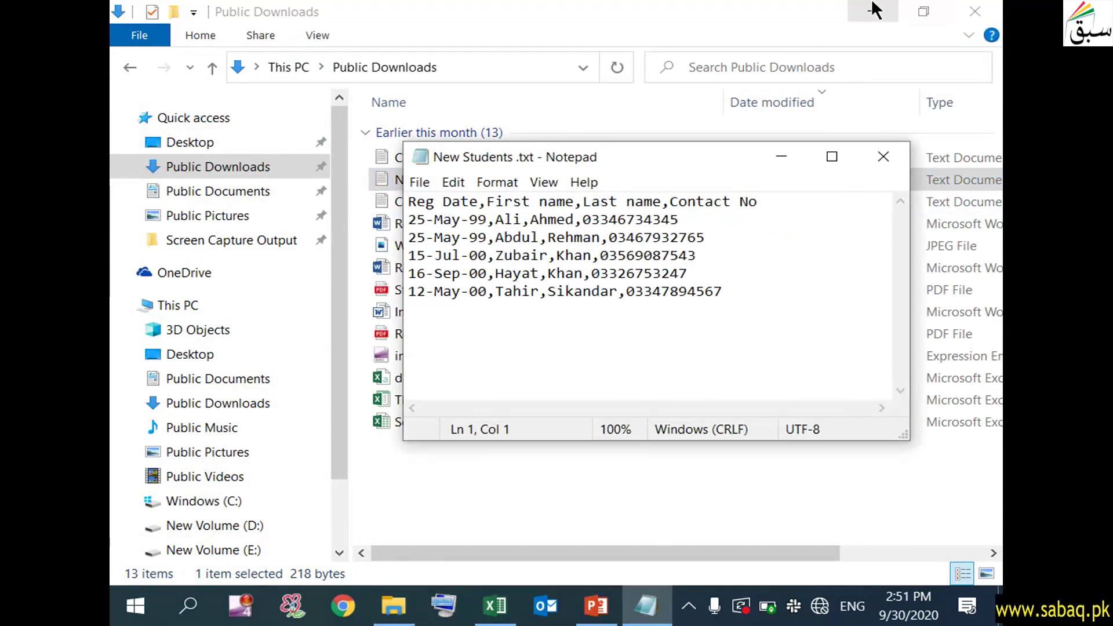
{"action": "left_click", "coordinate": [874, 10]}
{"action": "left_click_drag", "start_coordinate": [409, 202], "coordinate": [783, 195]}
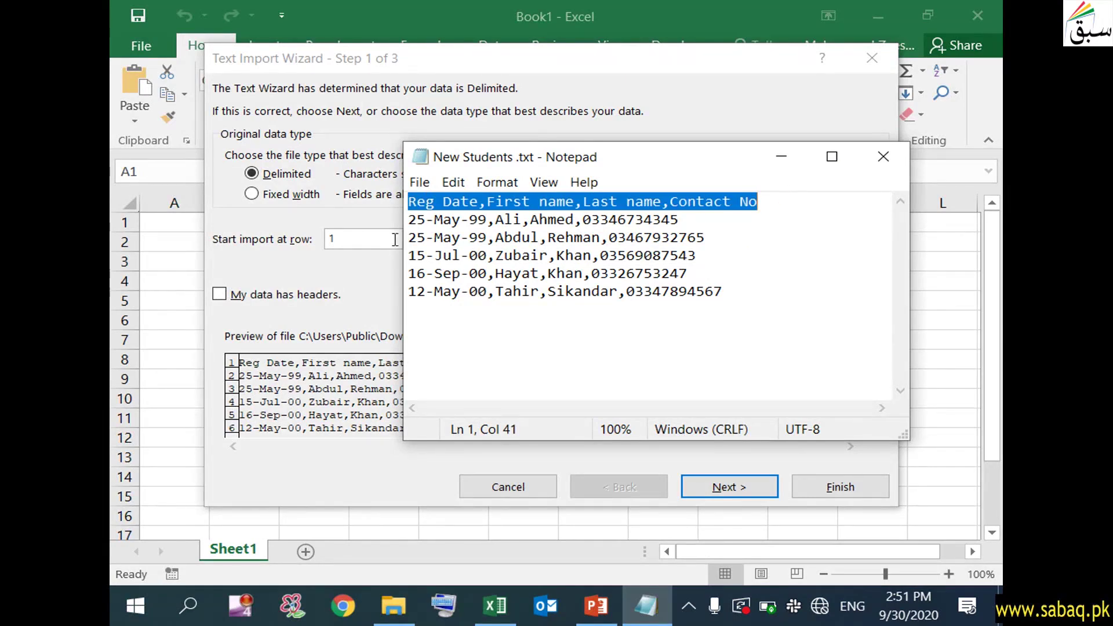
{"action": "left_click", "coordinate": [370, 239]}
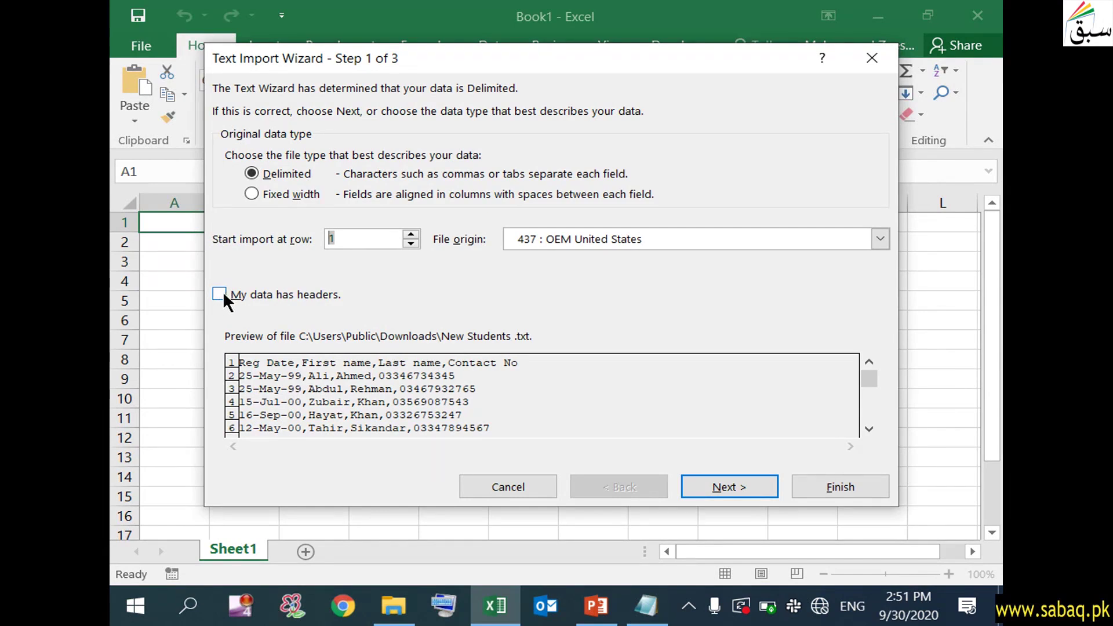
- Point out the headings in Notepad, then tick 'My data has headers' and continue to step 2
{"action": "left_click", "coordinate": [646, 606]}
{"action": "left_click", "coordinate": [590, 334]}
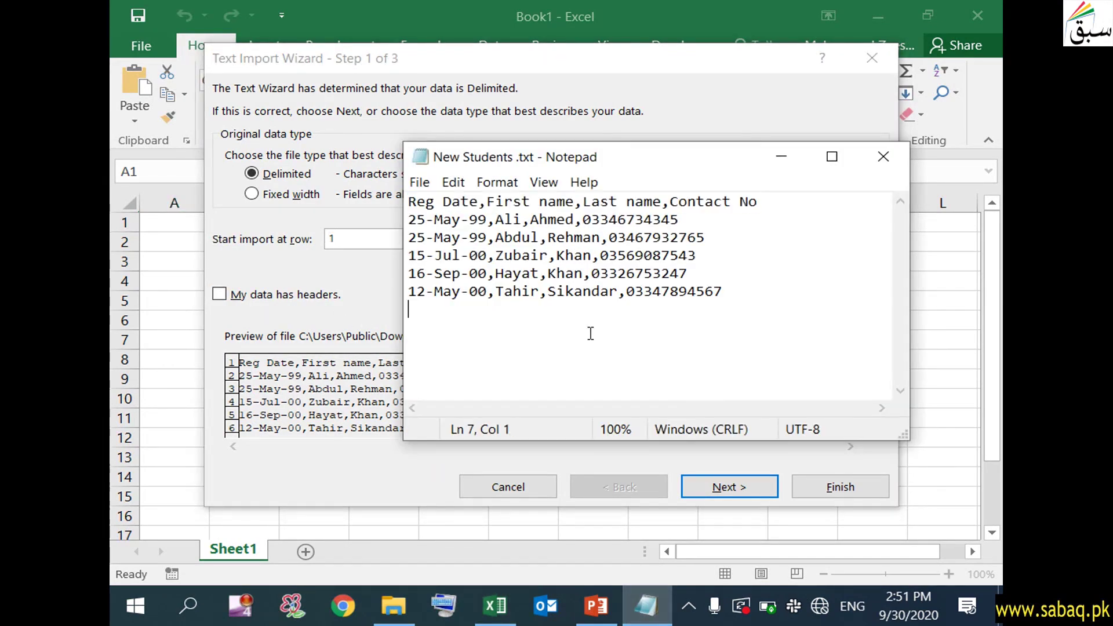
{"action": "left_click", "coordinate": [479, 203]}
{"action": "left_click_drag", "start_coordinate": [479, 204], "coordinate": [403, 203]}
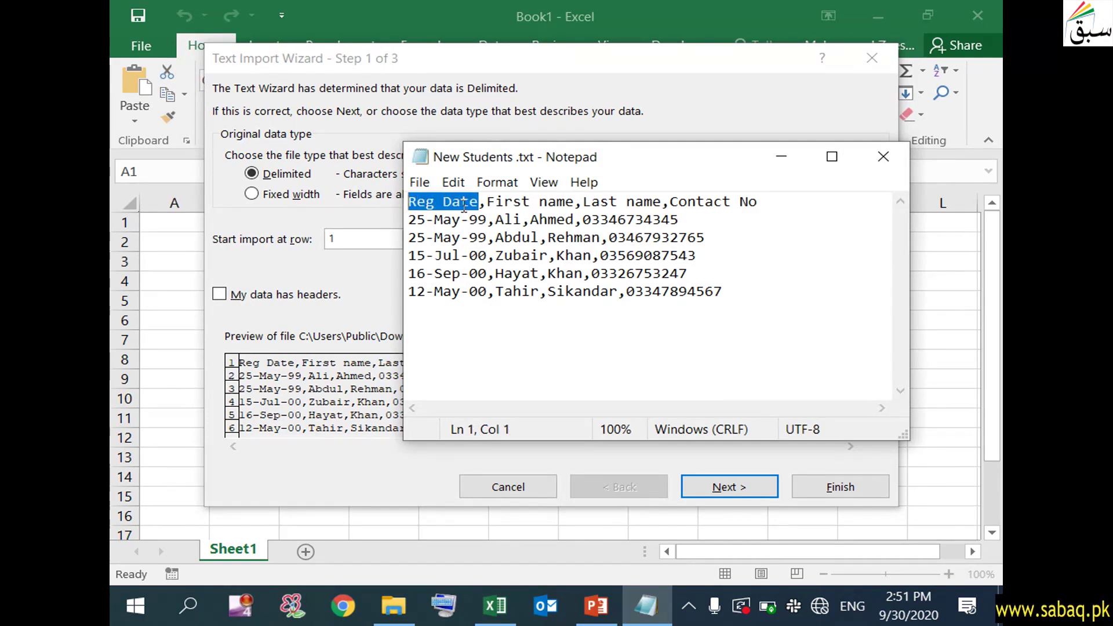
{"action": "left_click_drag", "start_coordinate": [488, 203], "coordinate": [575, 203]}
{"action": "left_click", "coordinate": [763, 202]}
{"action": "left_click_drag", "start_coordinate": [763, 202], "coordinate": [406, 201]}
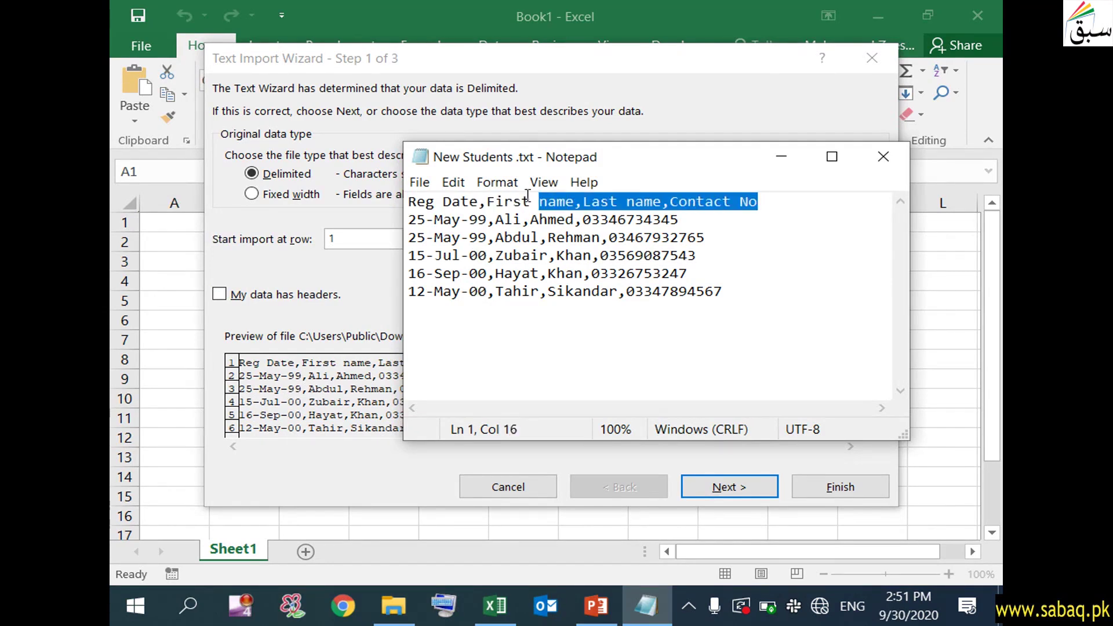
{"action": "left_click", "coordinate": [780, 158]}
{"action": "left_click", "coordinate": [220, 294]}
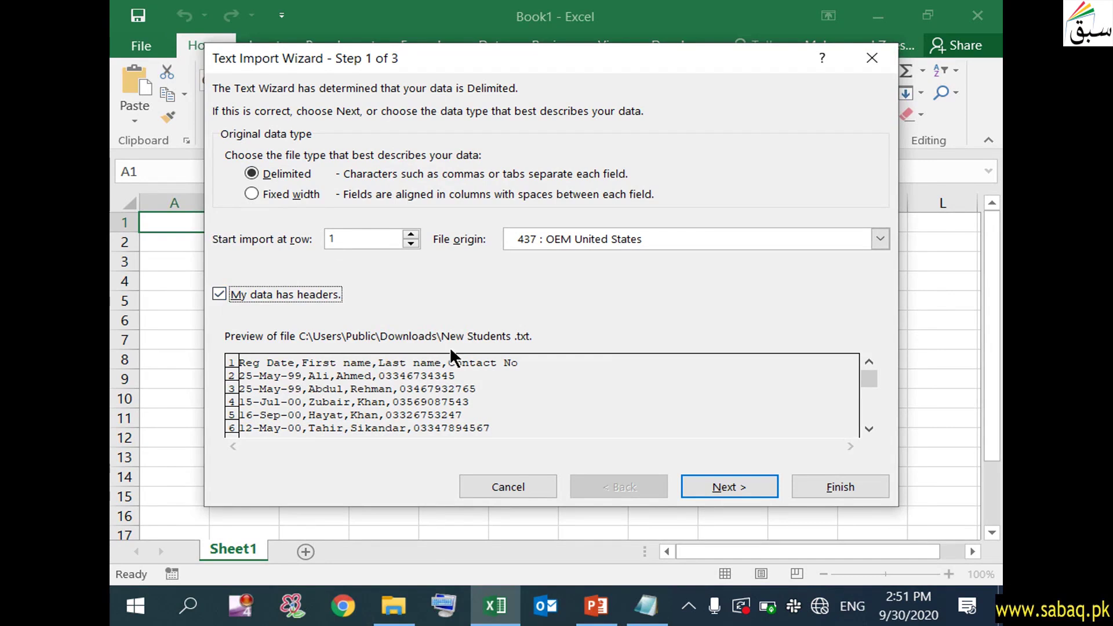
{"action": "left_click", "coordinate": [733, 491]}
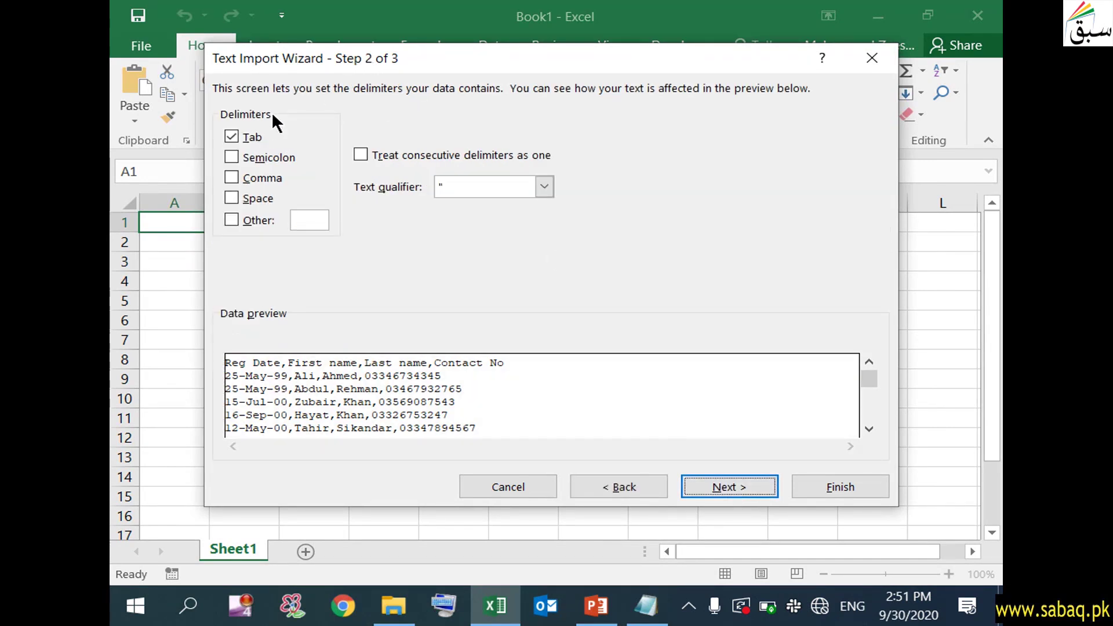
- Swap the Tab delimiter for Comma, checking the comma in Notepad, and continue to step 3
{"action": "left_click", "coordinate": [235, 137]}
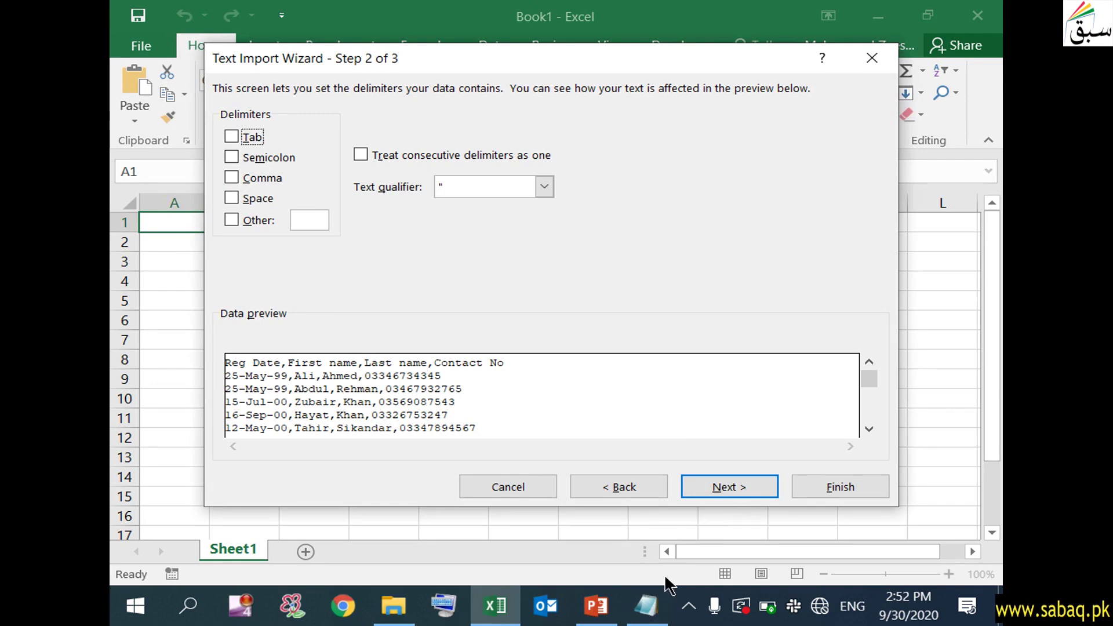
{"action": "left_click", "coordinate": [650, 621]}
{"action": "left_click", "coordinate": [608, 293]}
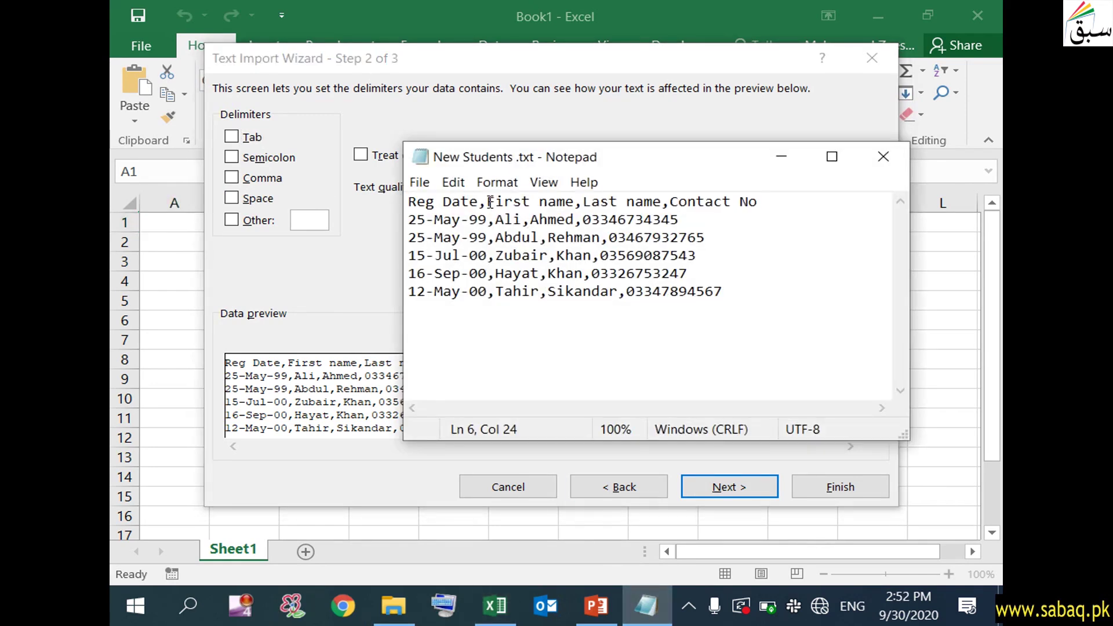
{"action": "left_click_drag", "start_coordinate": [487, 202], "coordinate": [479, 202]}
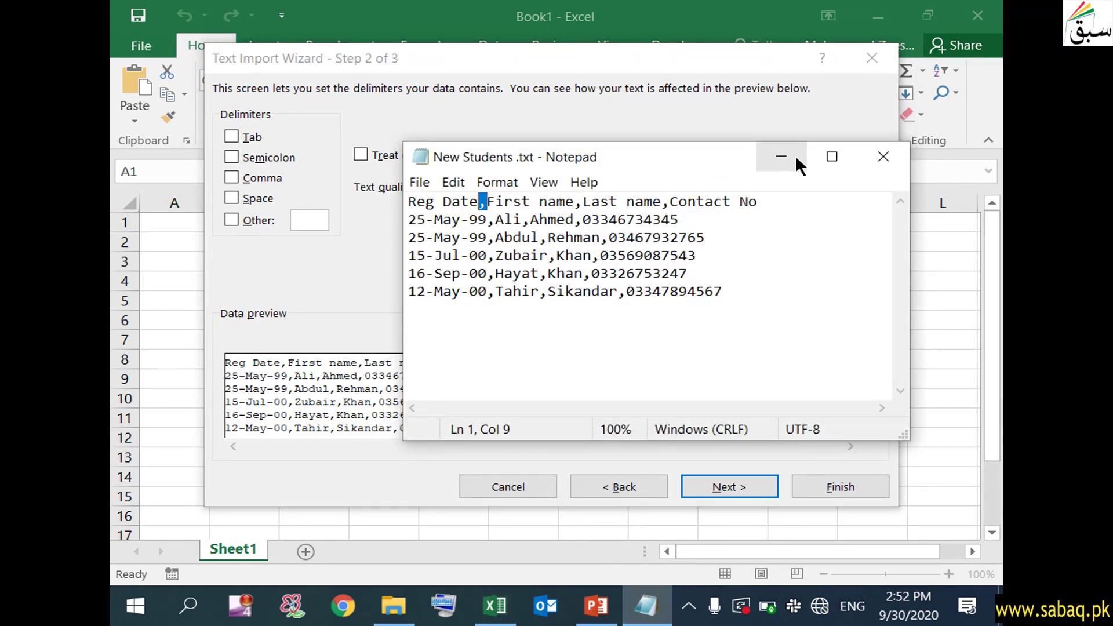
{"action": "left_click", "coordinate": [797, 160]}
{"action": "left_click", "coordinate": [232, 178]}
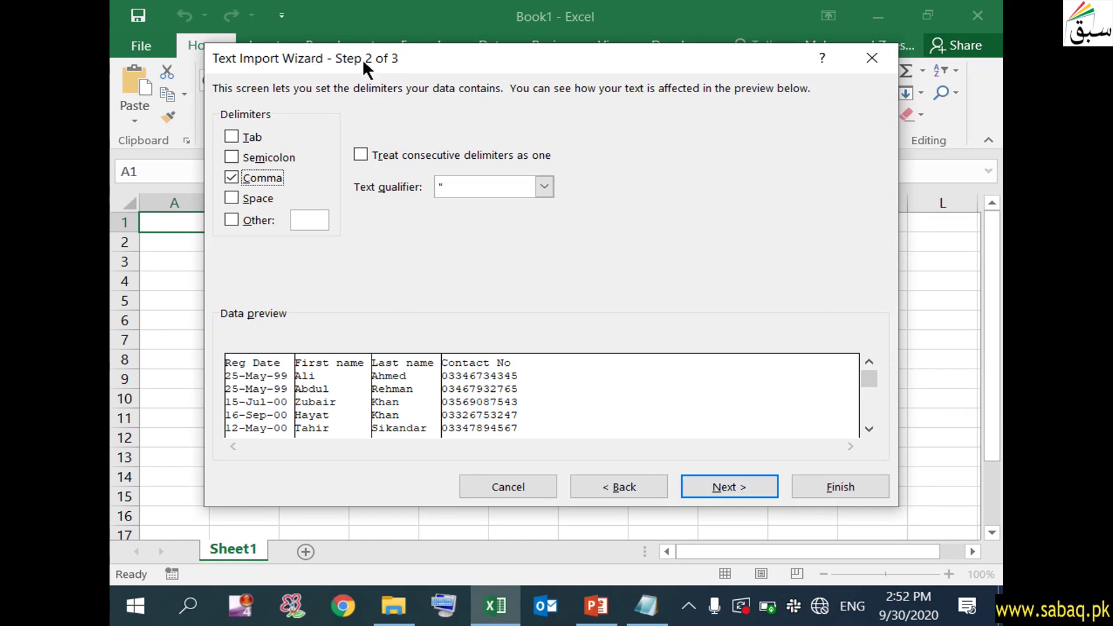
{"action": "left_click", "coordinate": [736, 487]}
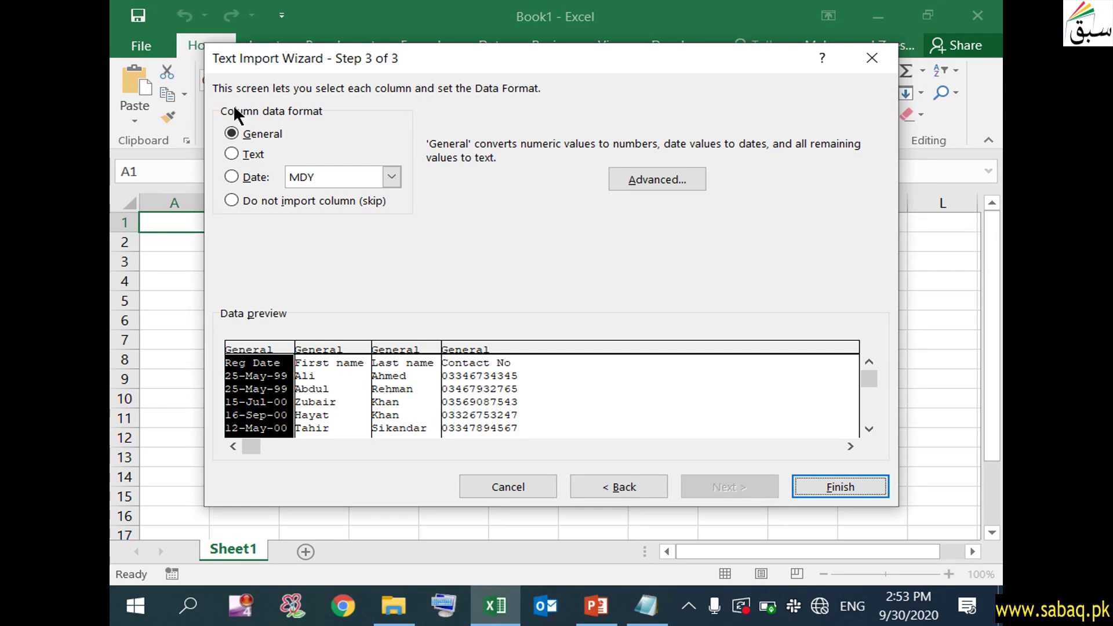
- Set column 1 to Date and the Contact No column to Text, then finish the import
{"action": "left_click", "coordinate": [232, 174]}
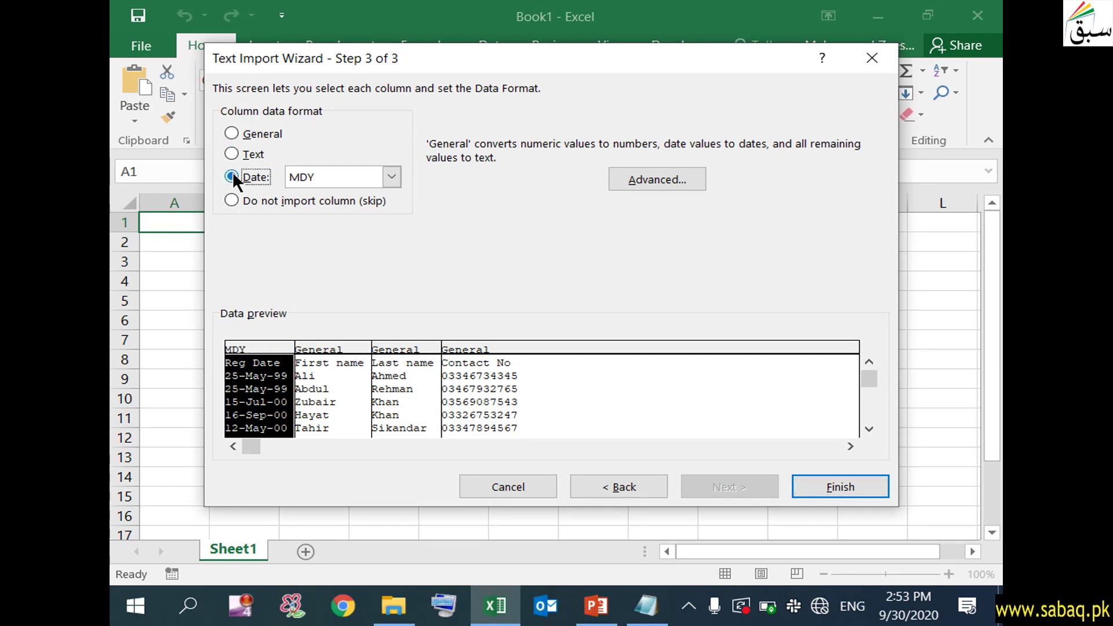
{"action": "left_click", "coordinate": [335, 348]}
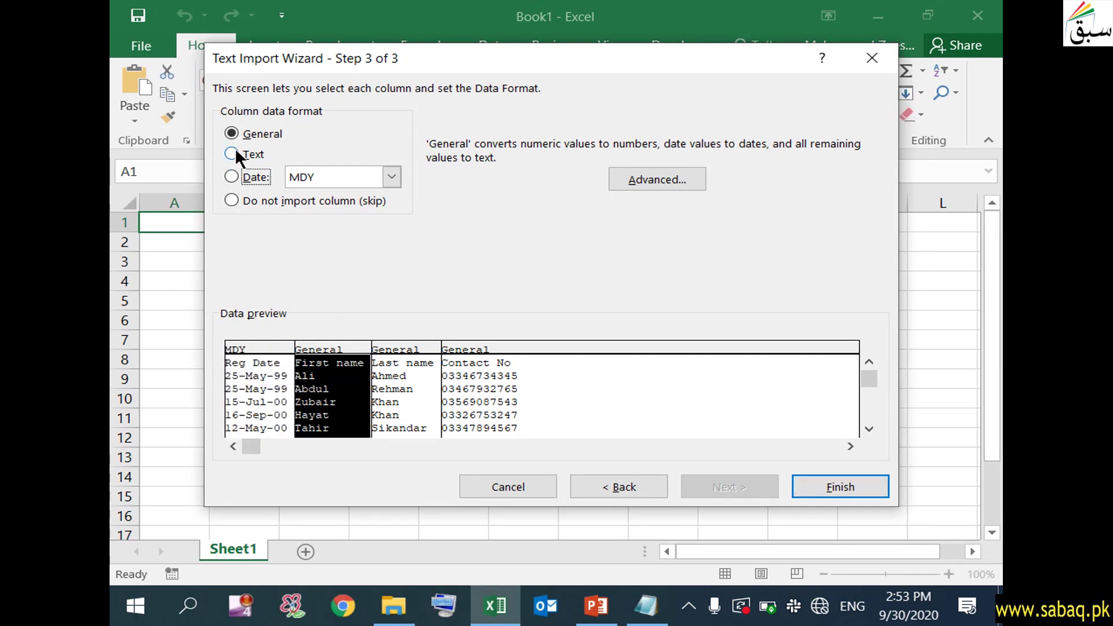
{"action": "left_click", "coordinate": [401, 350]}
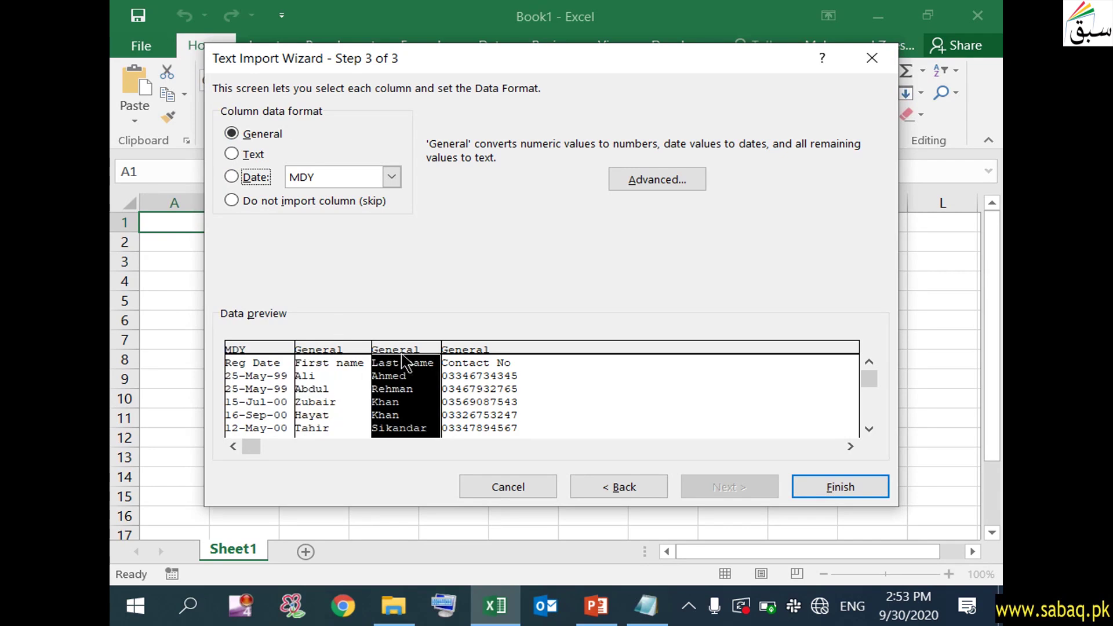
{"action": "left_click", "coordinate": [500, 355]}
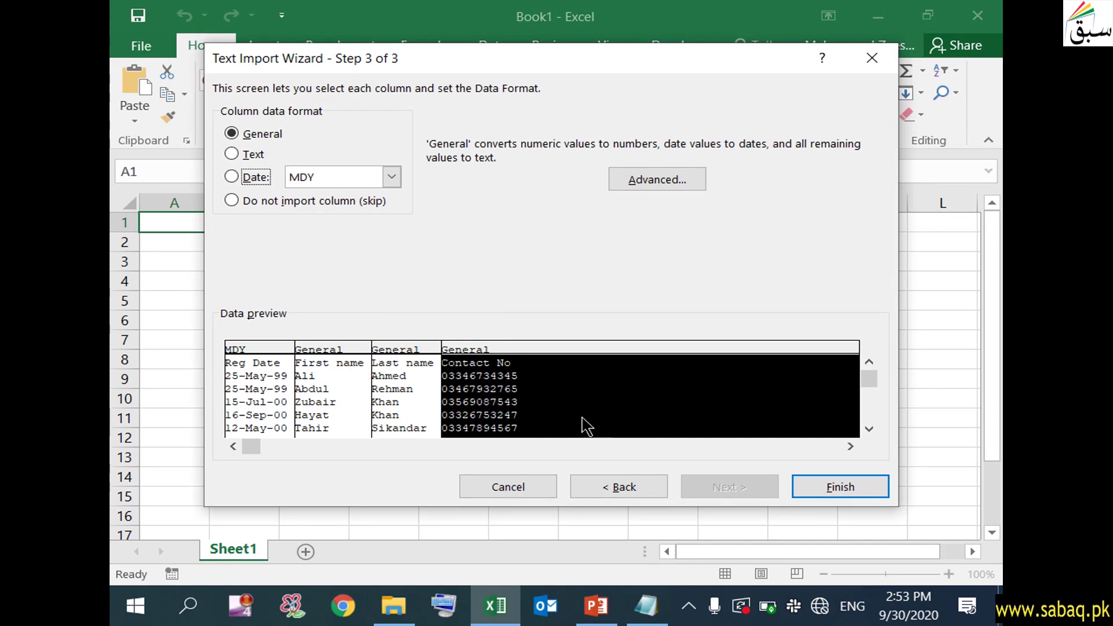
{"action": "left_click", "coordinate": [233, 155]}
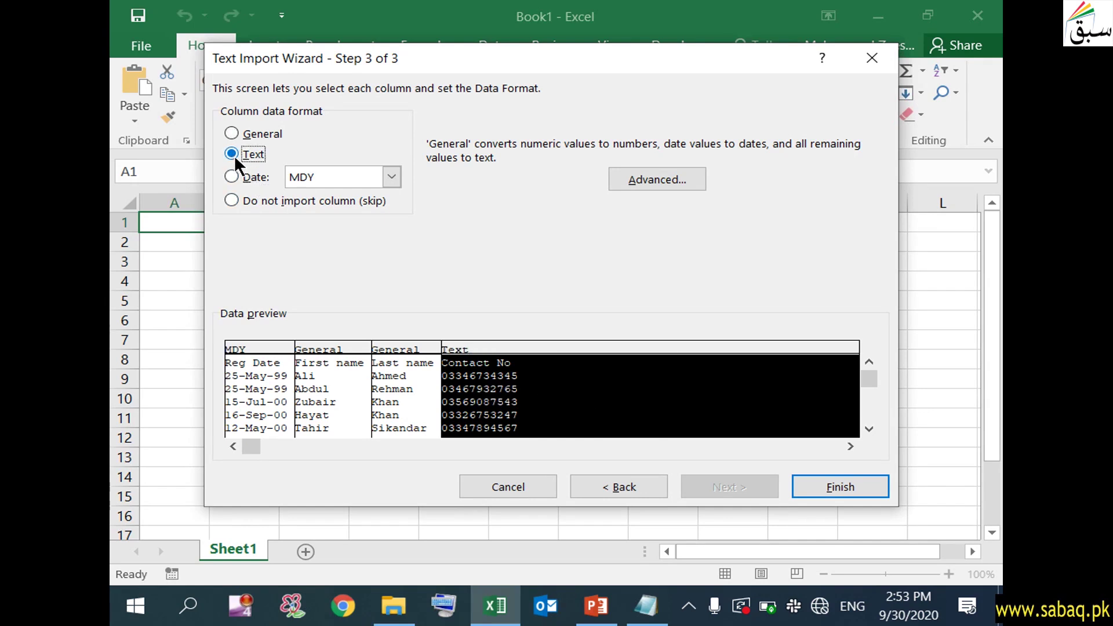
{"action": "left_click", "coordinate": [840, 486]}
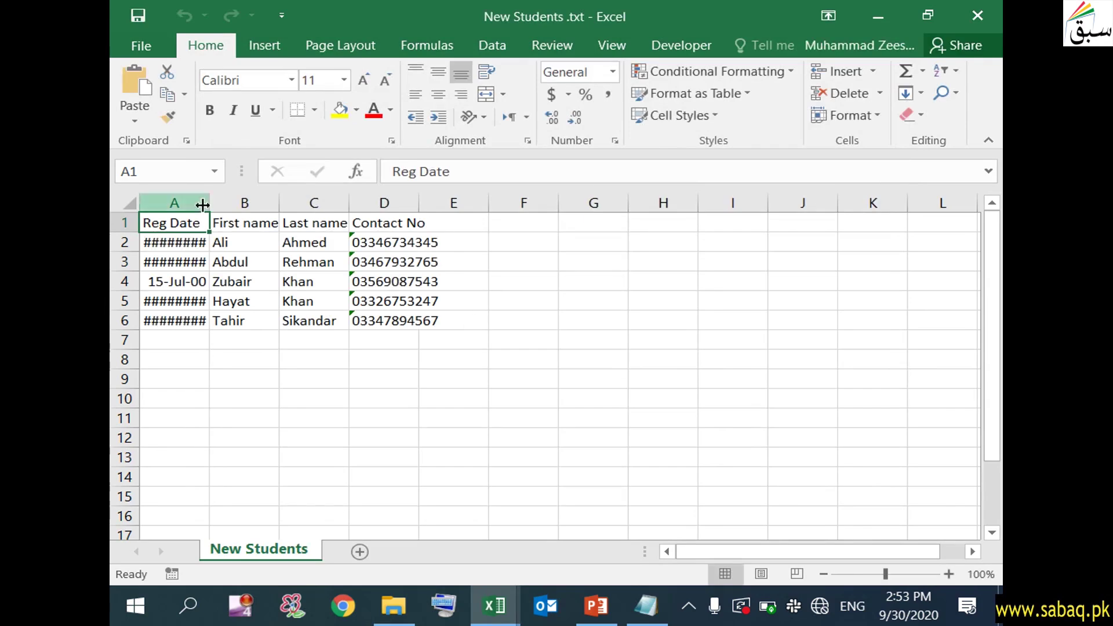
- AutoFit columns A to D to show the dates, names and full contact numbers
{"action": "double_click", "coordinate": [207, 204]}
{"action": "double_click", "coordinate": [284, 205]}
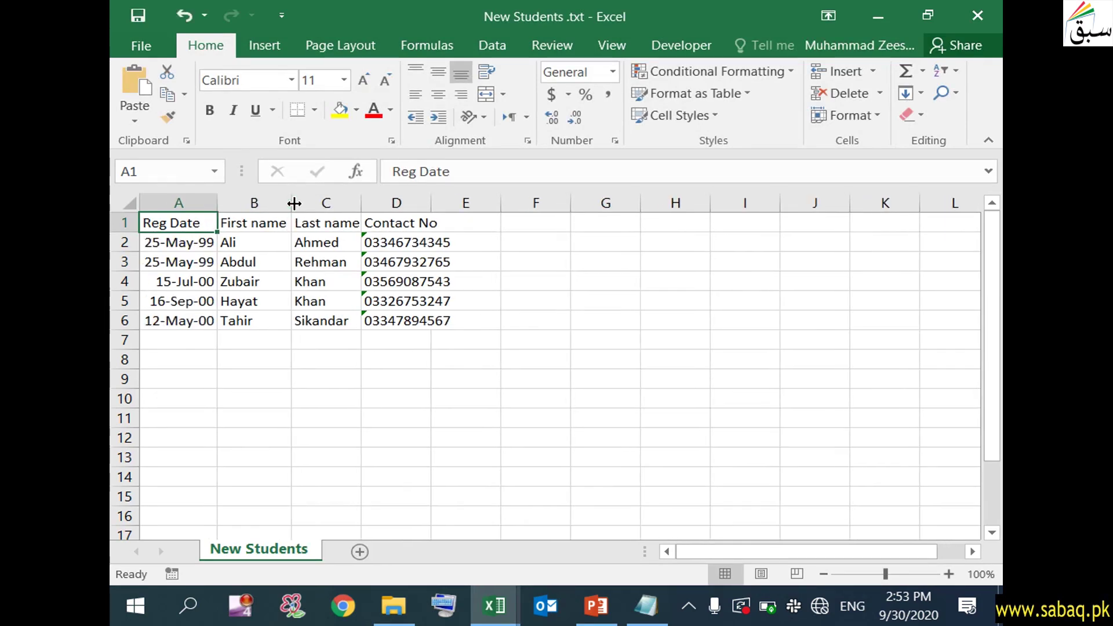
{"action": "double_click", "coordinate": [358, 205]}
{"action": "double_click", "coordinate": [434, 205]}
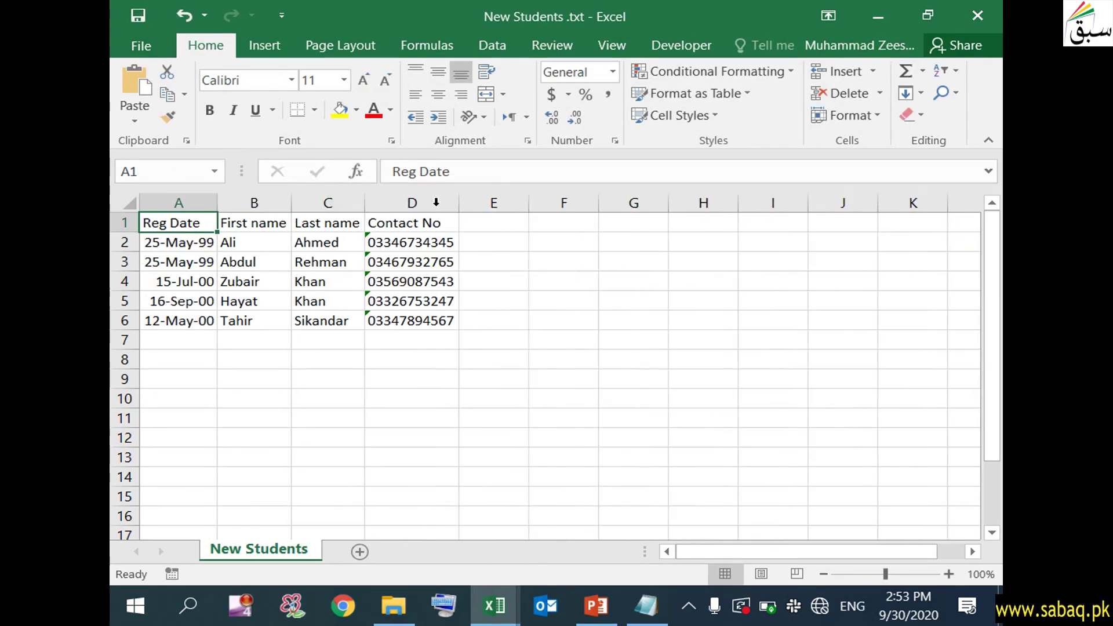
- Close the New Students Notepad file and the workbook without saving
{"action": "left_click", "coordinate": [646, 606]}
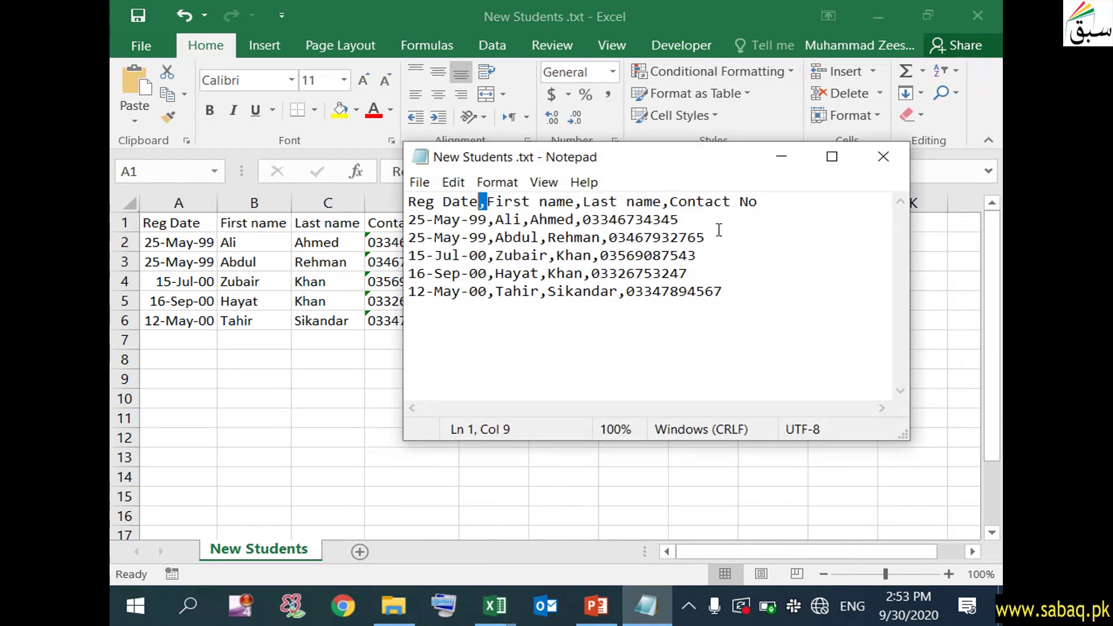
{"action": "left_click", "coordinate": [781, 156]}
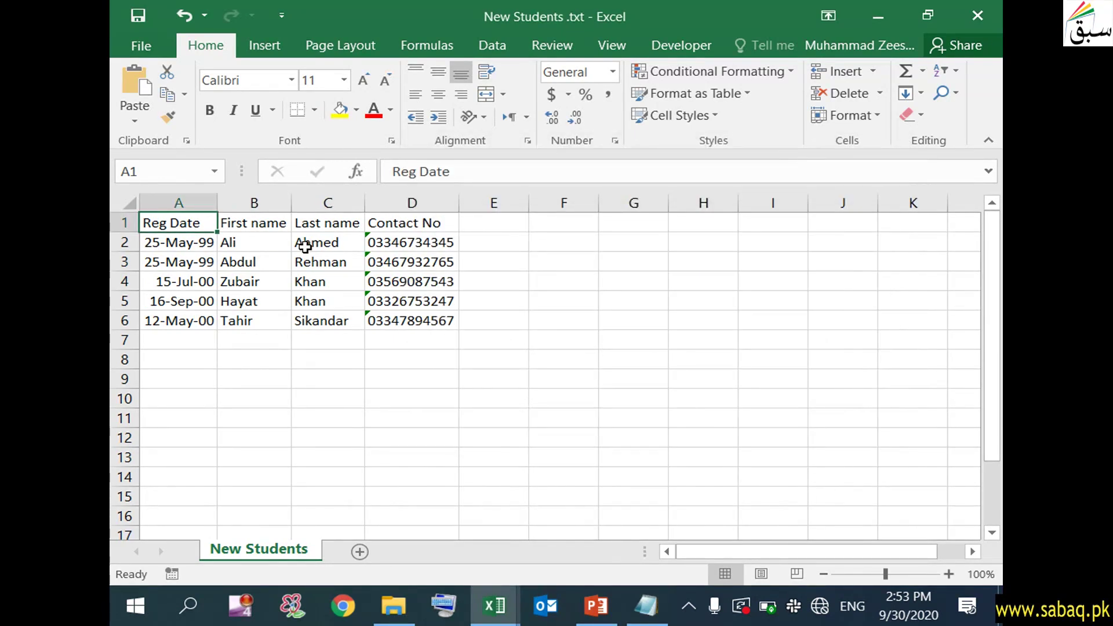
{"action": "mouse_move", "coordinate": [645, 607]}
{"action": "left_click", "coordinate": [739, 457]}
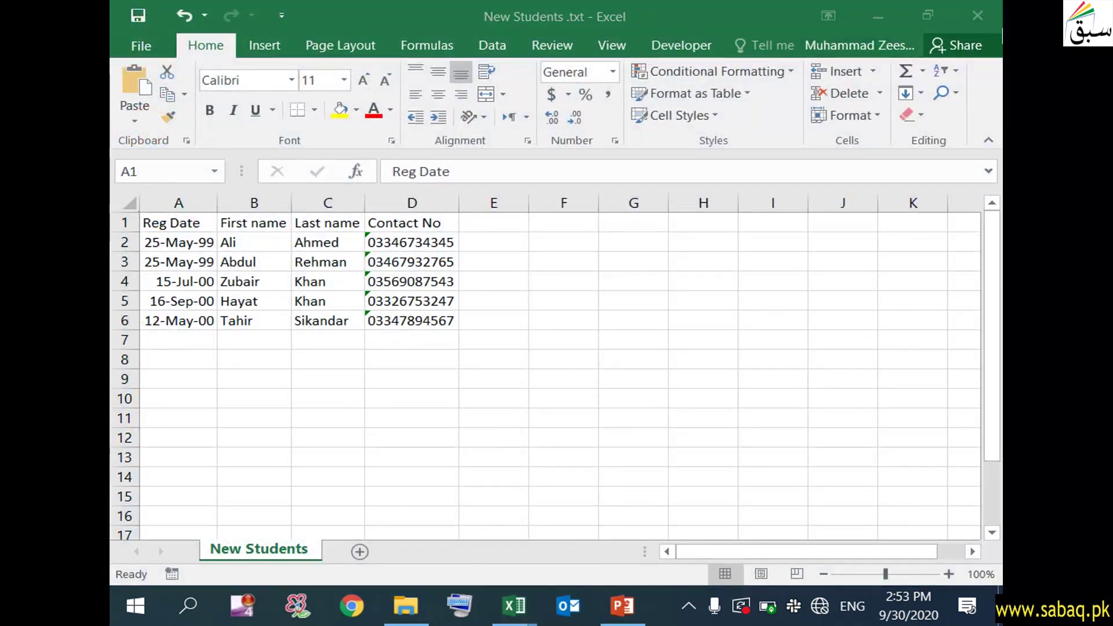
{"action": "left_click", "coordinate": [991, 17]}
{"action": "left_click", "coordinate": [561, 322]}
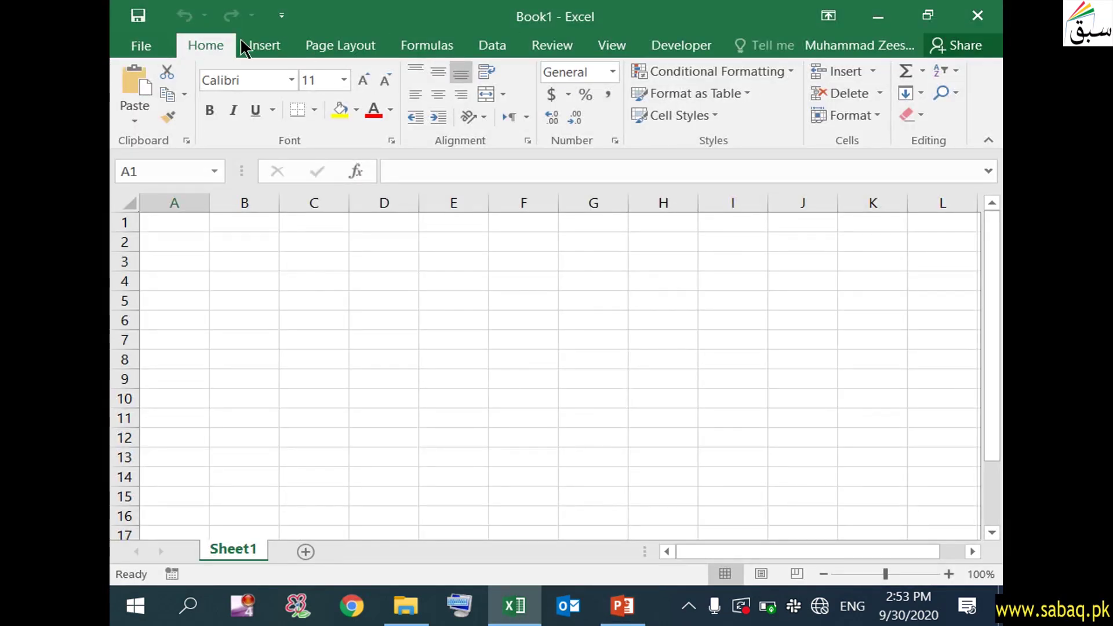
- Import Customerlist2.txt through Data > Get External Data > From Text
{"action": "left_click", "coordinate": [493, 45]}
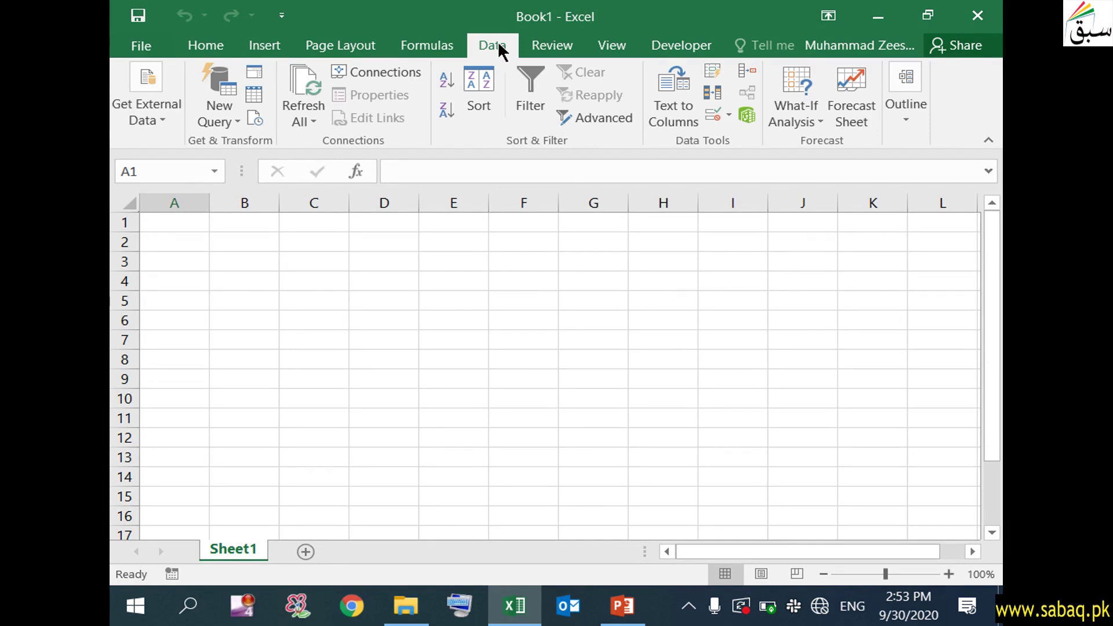
{"action": "left_click", "coordinate": [164, 120]}
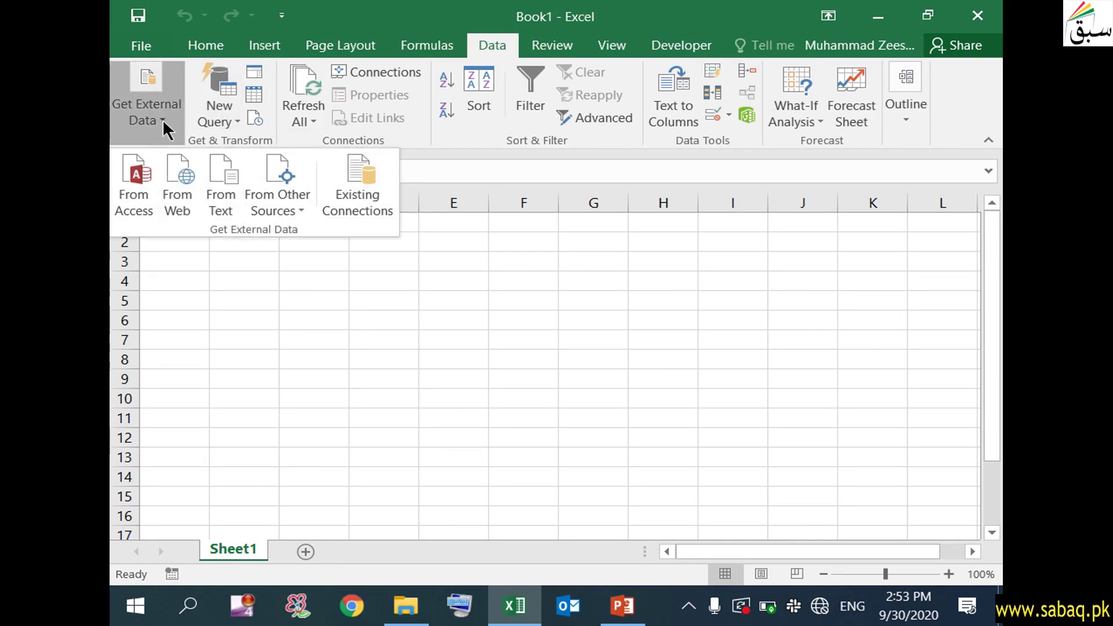
{"action": "left_click", "coordinate": [223, 180]}
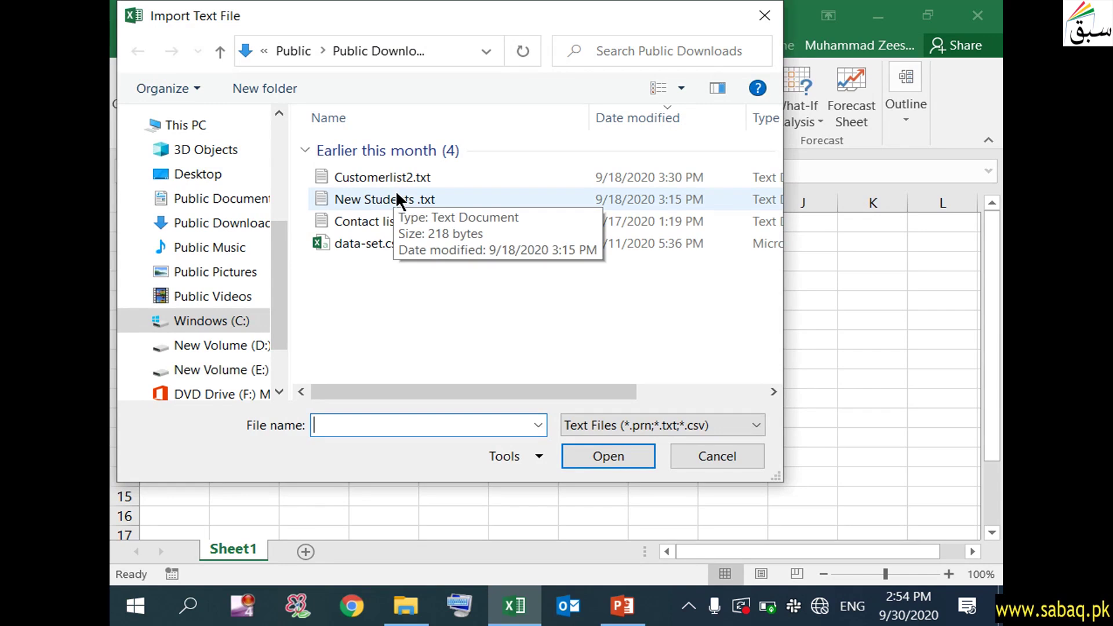
{"action": "left_click", "coordinate": [423, 178]}
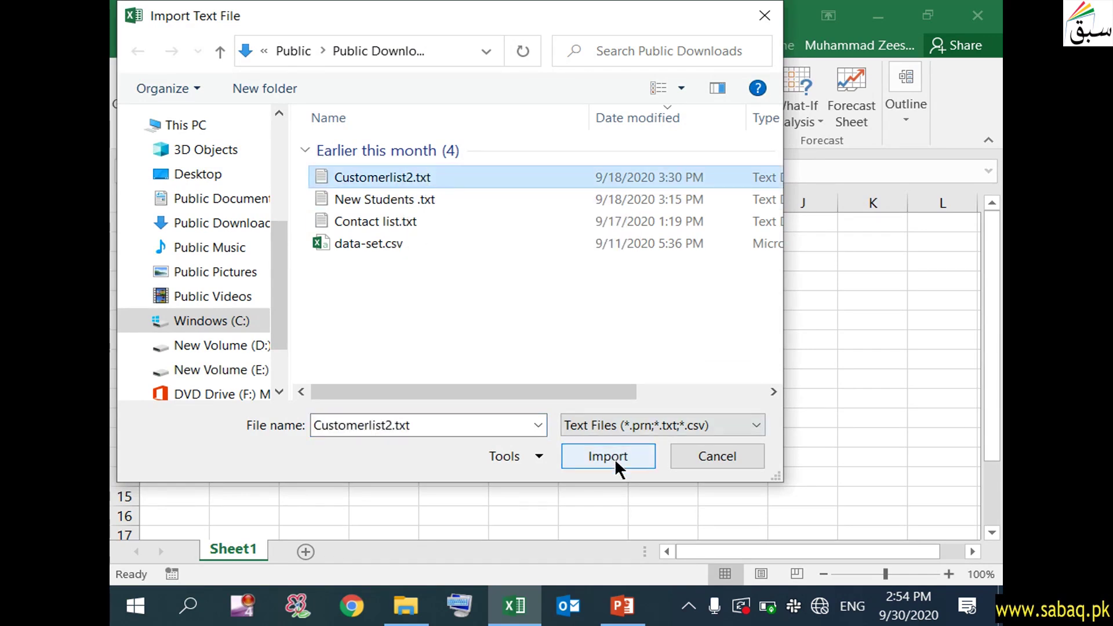
{"action": "left_click", "coordinate": [615, 459]}
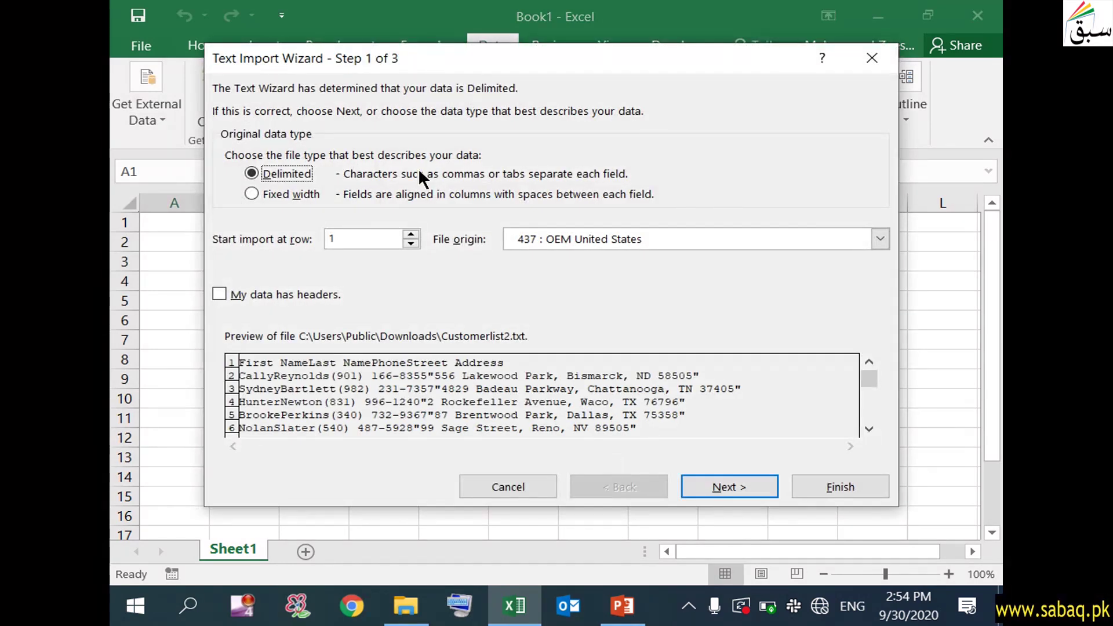
{"action": "left_click_drag", "start_coordinate": [530, 70], "coordinate": [542, 61]}
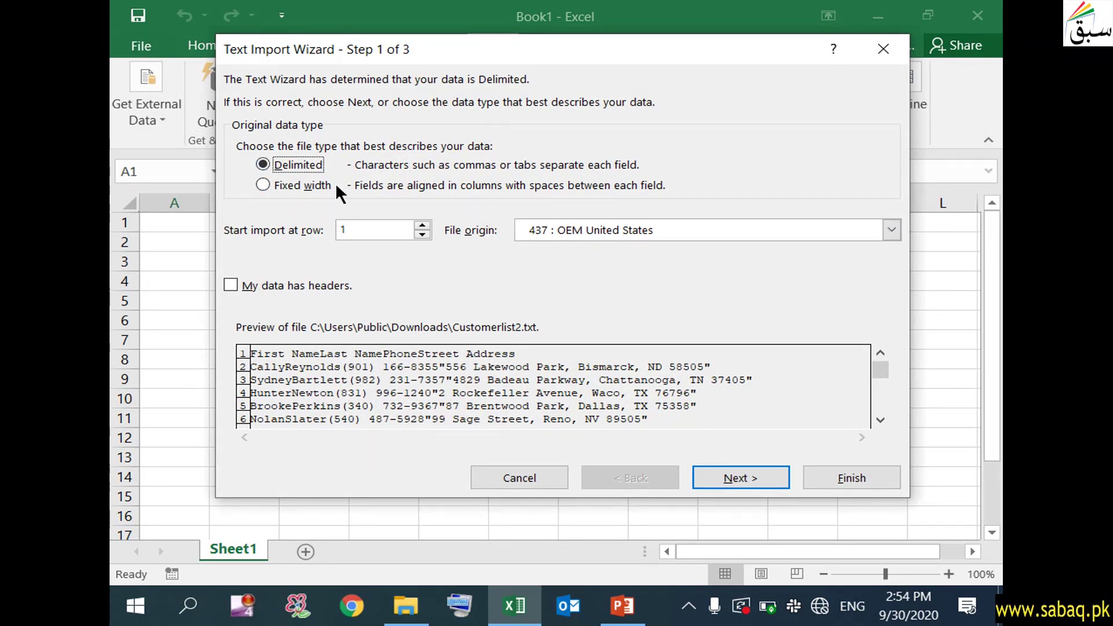
{"action": "left_click", "coordinate": [407, 609]}
- Check the tab gaps between Customerlist2.txt's First Name, Last Name and Street Address headings in Notepad, then return to Excel
{"action": "double_click", "coordinate": [485, 158]}
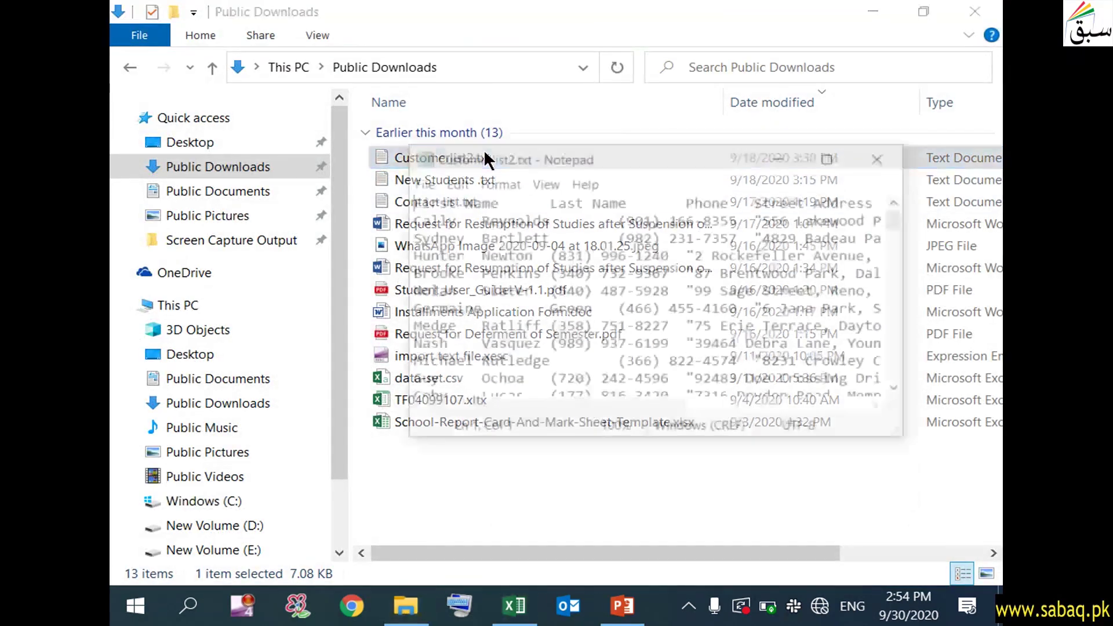
{"action": "left_click", "coordinate": [836, 152]}
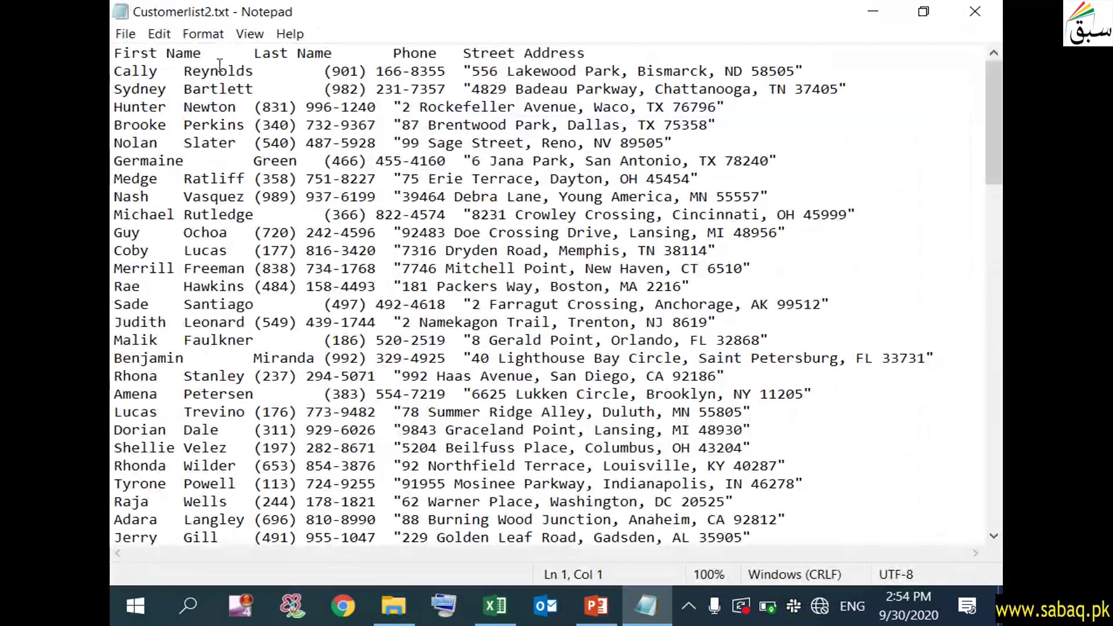
{"action": "mouse_move", "coordinate": [201, 52]}
{"action": "left_mouse_down"}
{"action": "mouse_move", "coordinate": [393, 71]}
{"action": "mouse_move", "coordinate": [394, 53]}
{"action": "mouse_move", "coordinate": [467, 54]}
{"action": "left_mouse_up"}
{"action": "left_click", "coordinate": [429, 53]}
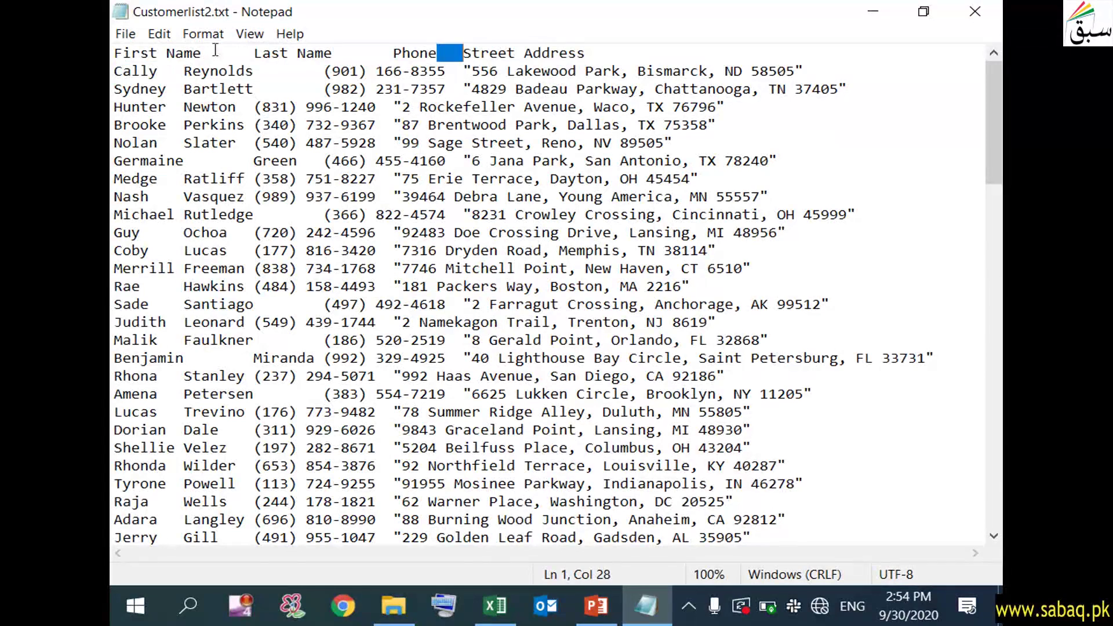
{"action": "left_click_drag", "start_coordinate": [201, 54], "coordinate": [113, 51]}
{"action": "left_click_drag", "start_coordinate": [253, 53], "coordinate": [335, 53]}
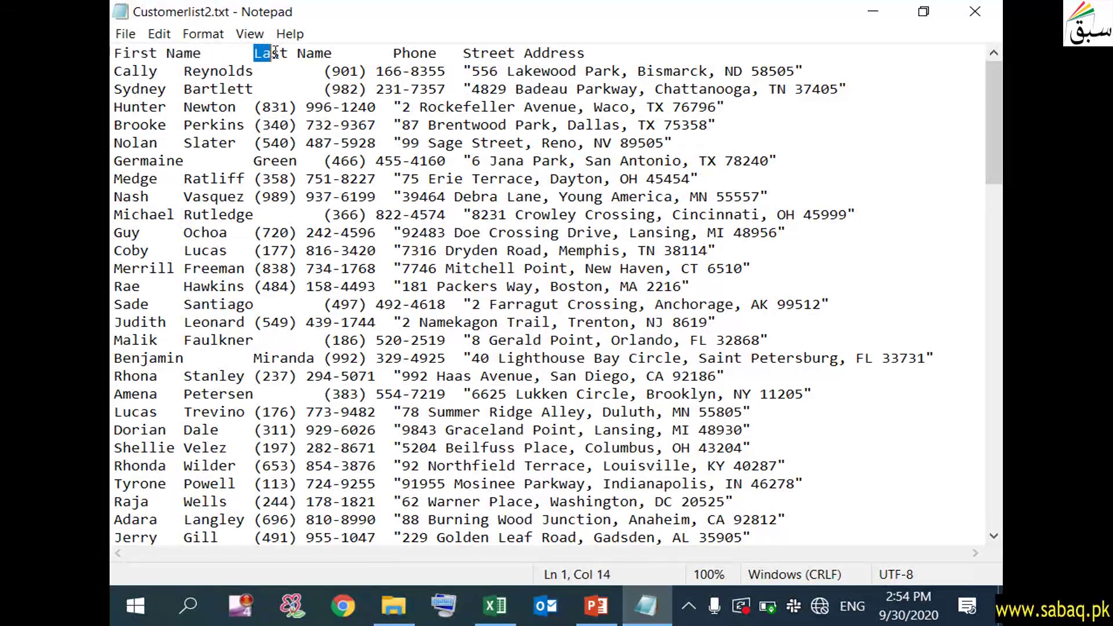
{"action": "left_click_drag", "start_coordinate": [462, 53], "coordinate": [586, 54]}
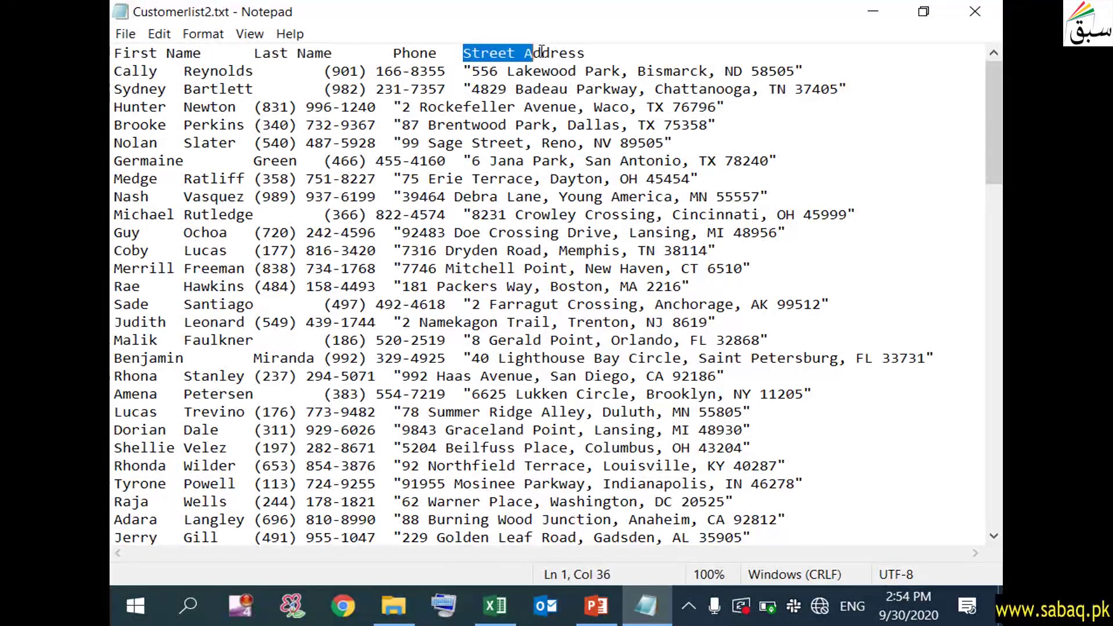
{"action": "left_click", "coordinate": [873, 12]}
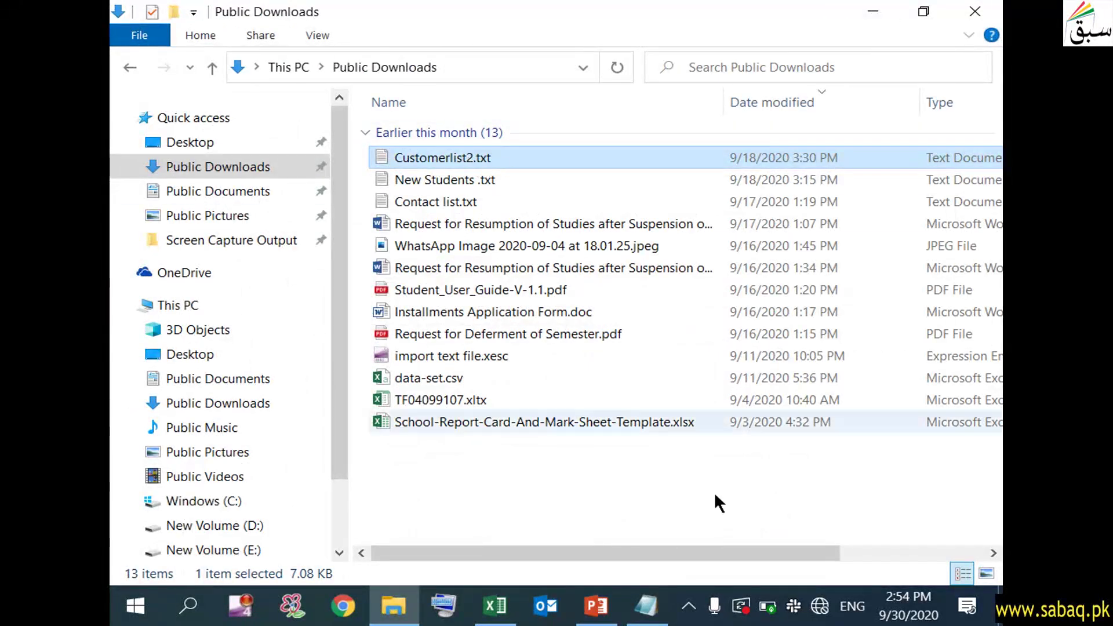
{"action": "left_click", "coordinate": [494, 606]}
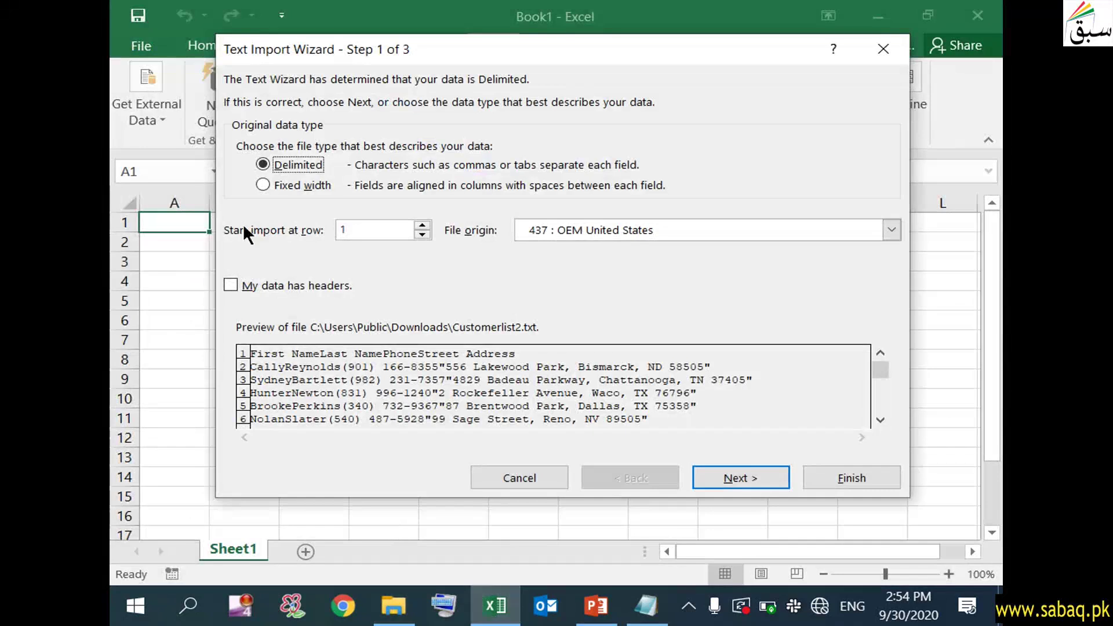
- Mark the import as having a header row and advance to the delimiter step
{"action": "left_click", "coordinate": [230, 286]}
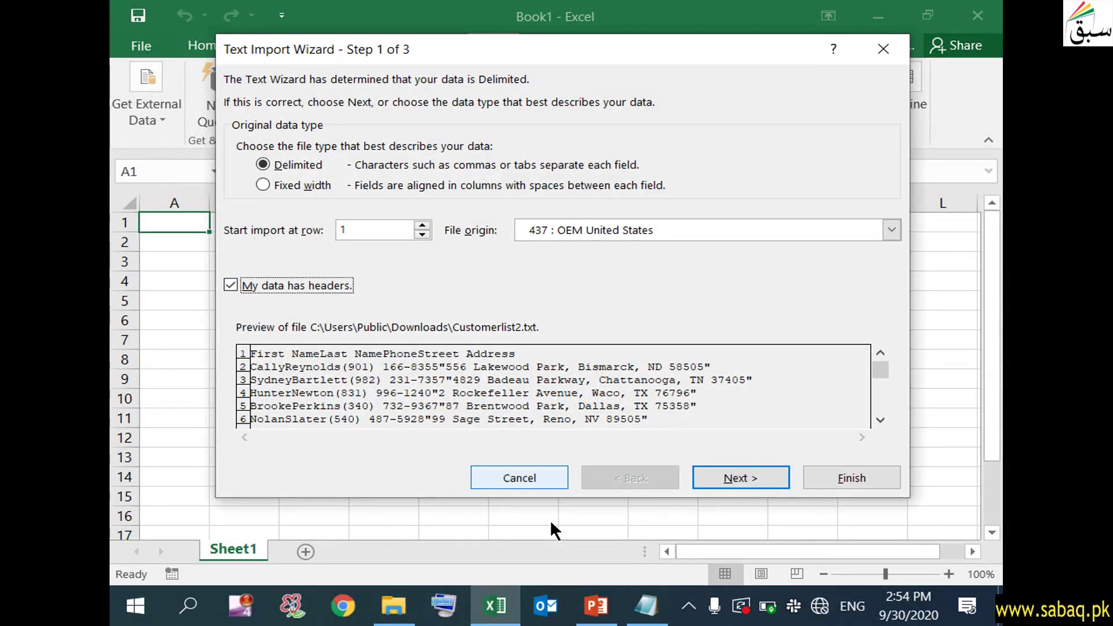
{"action": "left_click", "coordinate": [647, 606]}
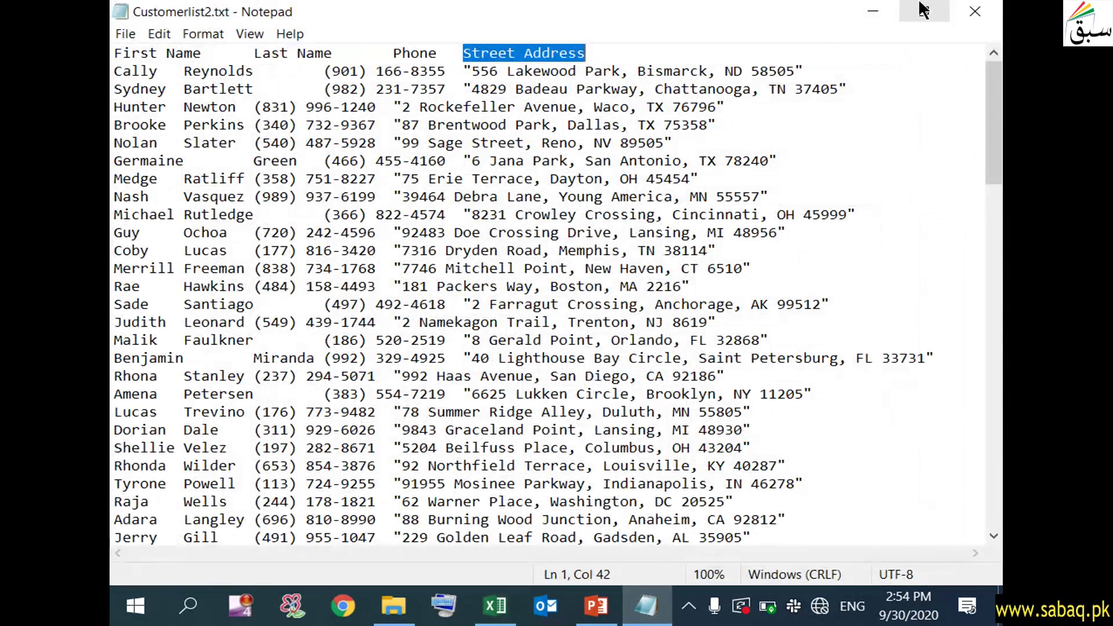
{"action": "left_click", "coordinate": [873, 12]}
{"action": "left_click", "coordinate": [776, 476]}
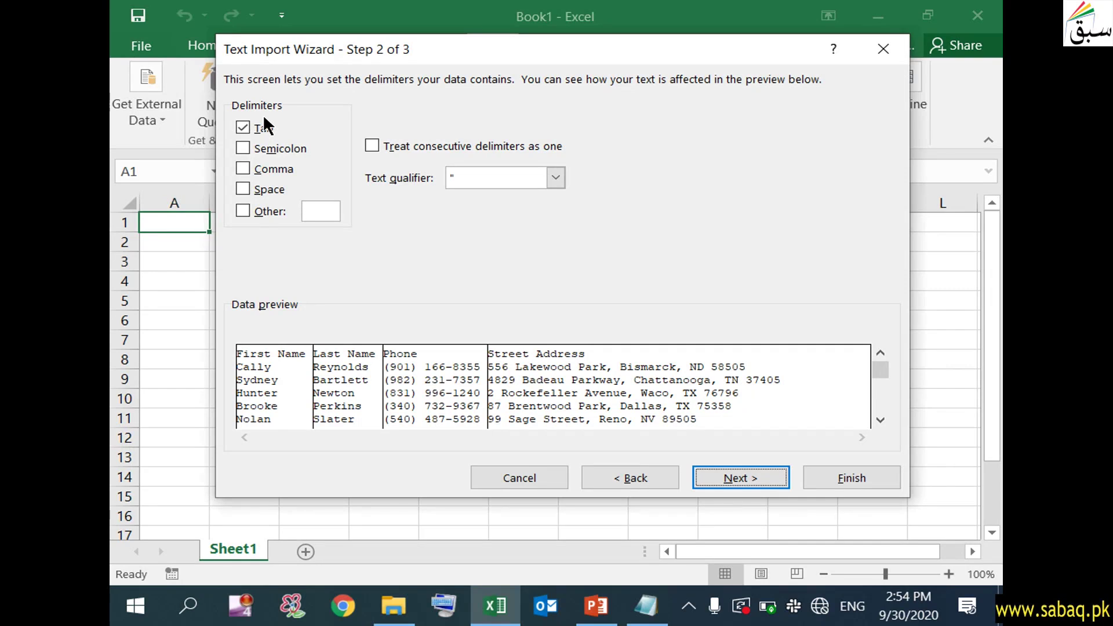
- Keep double quote as the text qualifier and return to Customerlist2.txt in Notepad
{"action": "left_click", "coordinate": [554, 177]}
{"action": "left_click", "coordinate": [481, 196]}
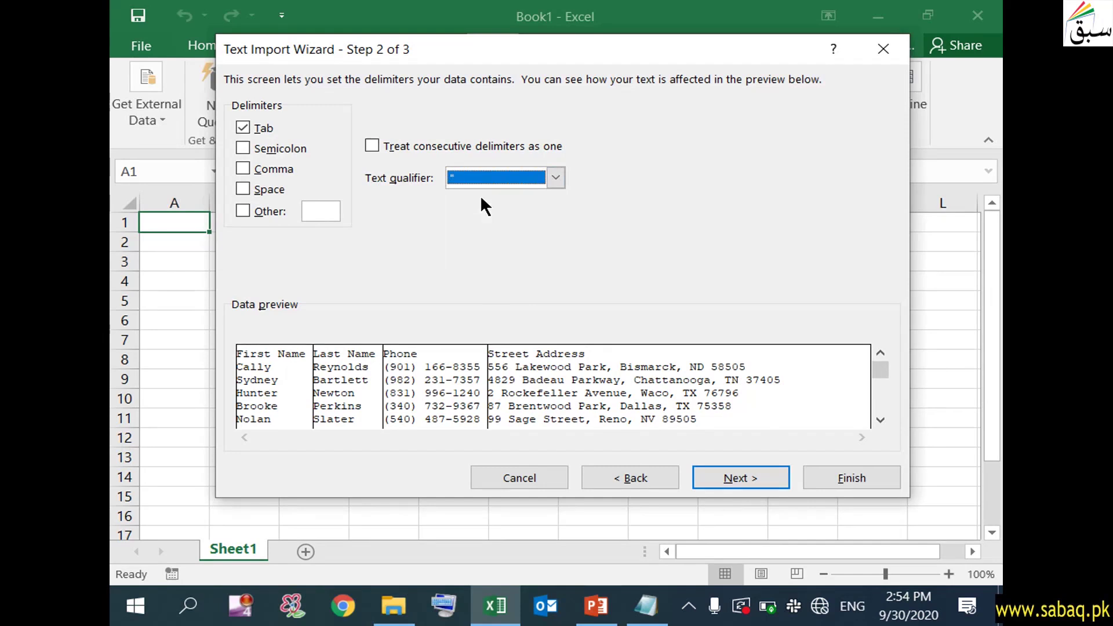
{"action": "left_click", "coordinate": [647, 606]}
{"action": "left_click", "coordinate": [621, 429]}
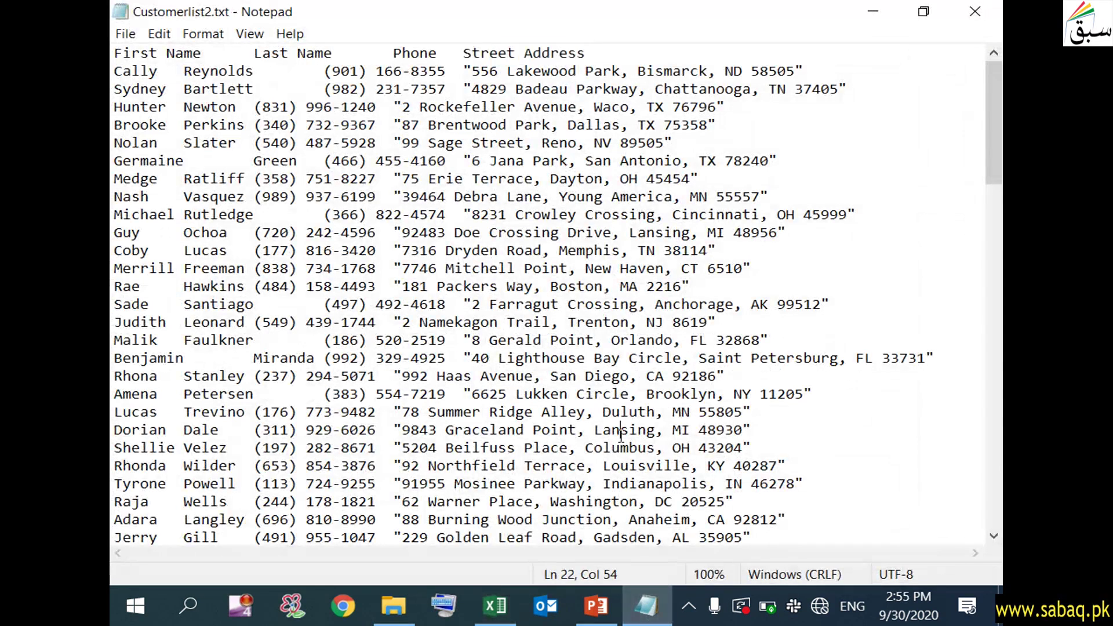
- Highlight the enclosing double quotes and inner comma of the first street address, then minimize Notepad
{"action": "left_click_drag", "start_coordinate": [463, 52], "coordinate": [588, 53]}
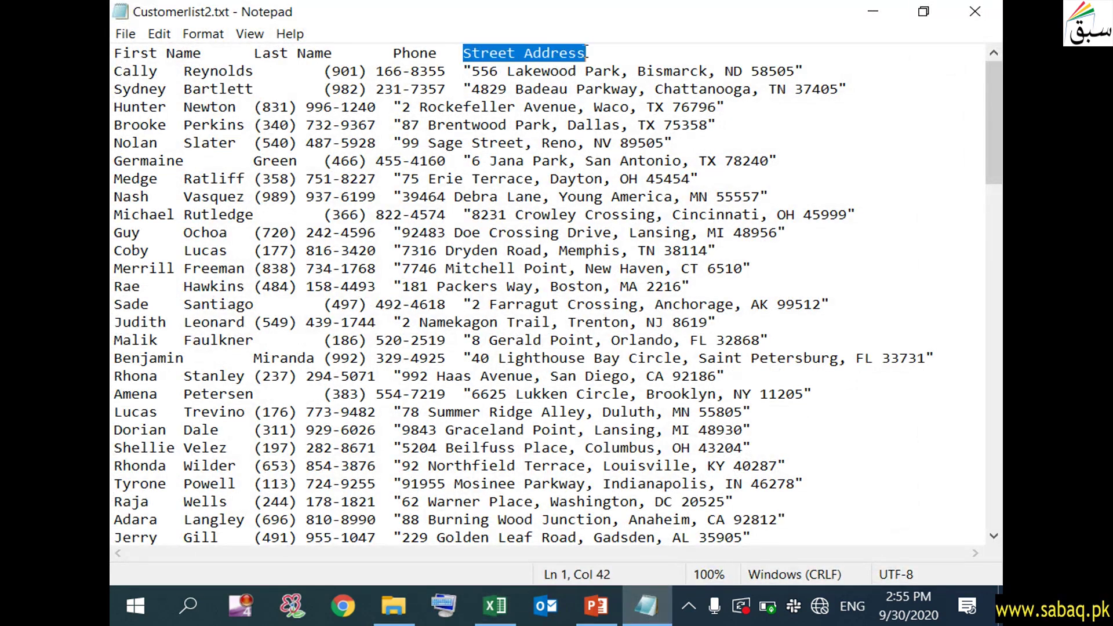
{"action": "left_click_drag", "start_coordinate": [472, 71], "coordinate": [464, 71]}
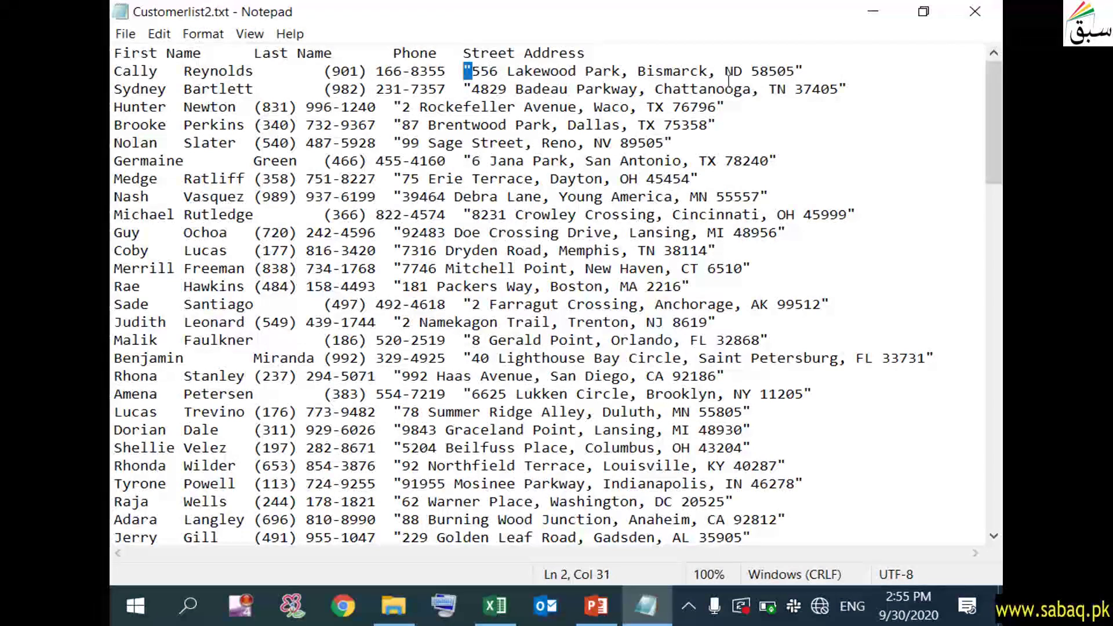
{"action": "left_click_drag", "start_coordinate": [795, 71], "coordinate": [816, 69]}
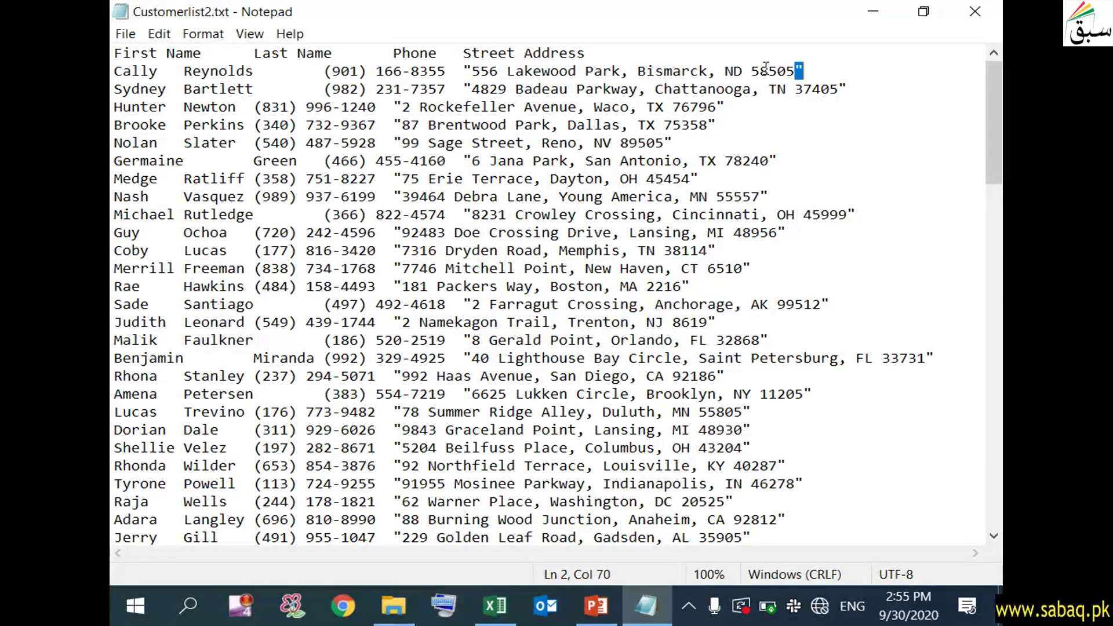
{"action": "left_click_drag", "start_coordinate": [481, 71], "coordinate": [717, 72]}
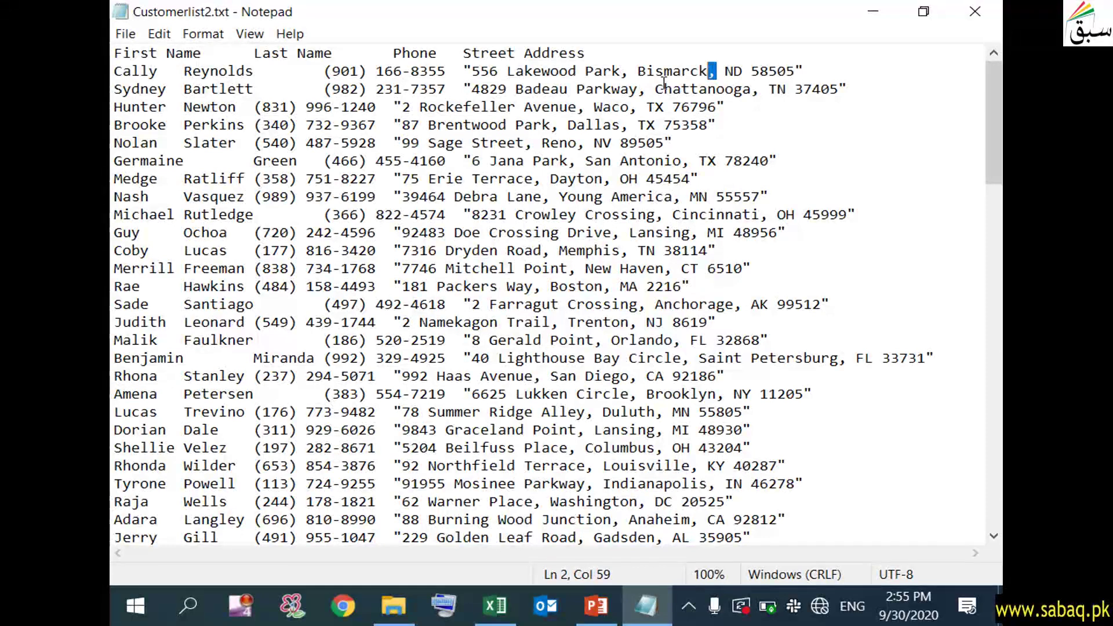
{"action": "left_click_drag", "start_coordinate": [621, 72], "coordinate": [629, 72]}
{"action": "left_click_drag", "start_coordinate": [472, 72], "coordinate": [796, 74]}
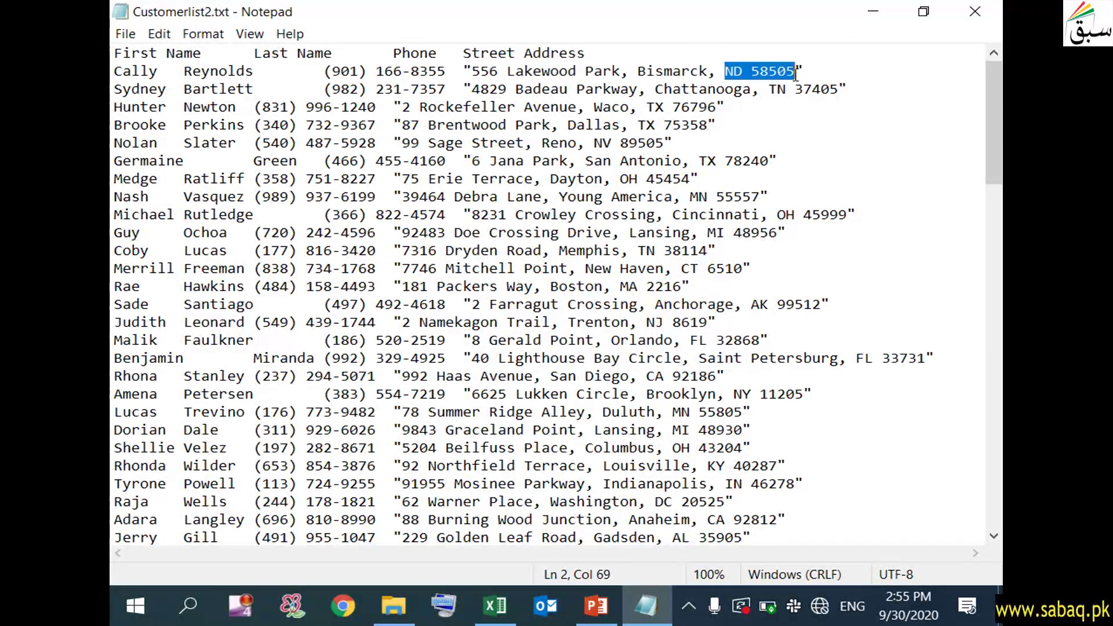
{"action": "left_click", "coordinate": [480, 72]}
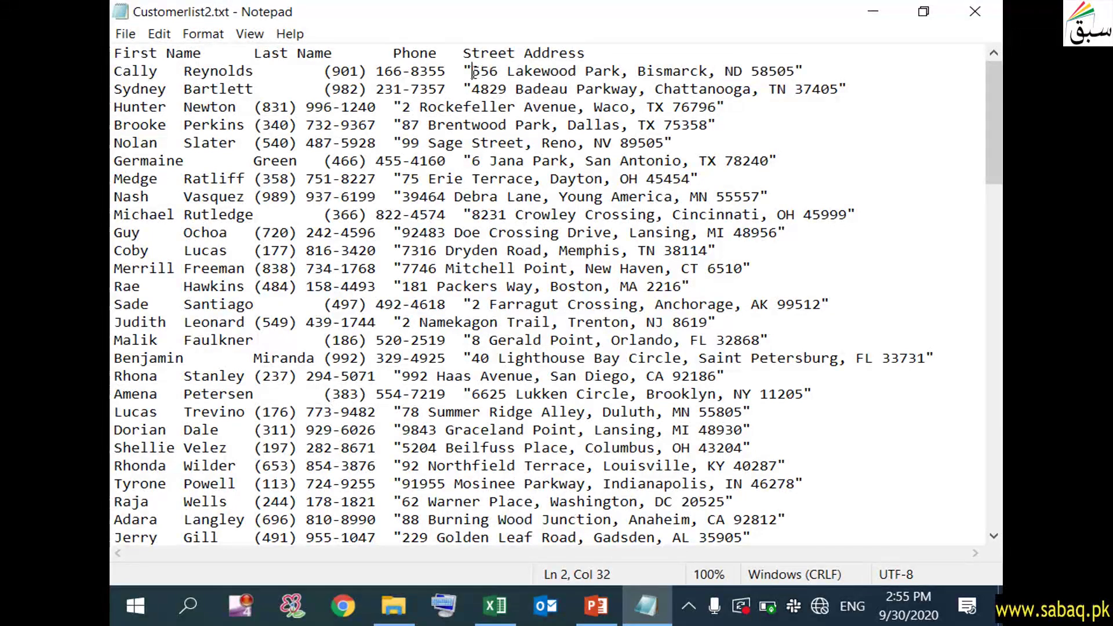
{"action": "left_click_drag", "start_coordinate": [464, 72], "coordinate": [829, 72]}
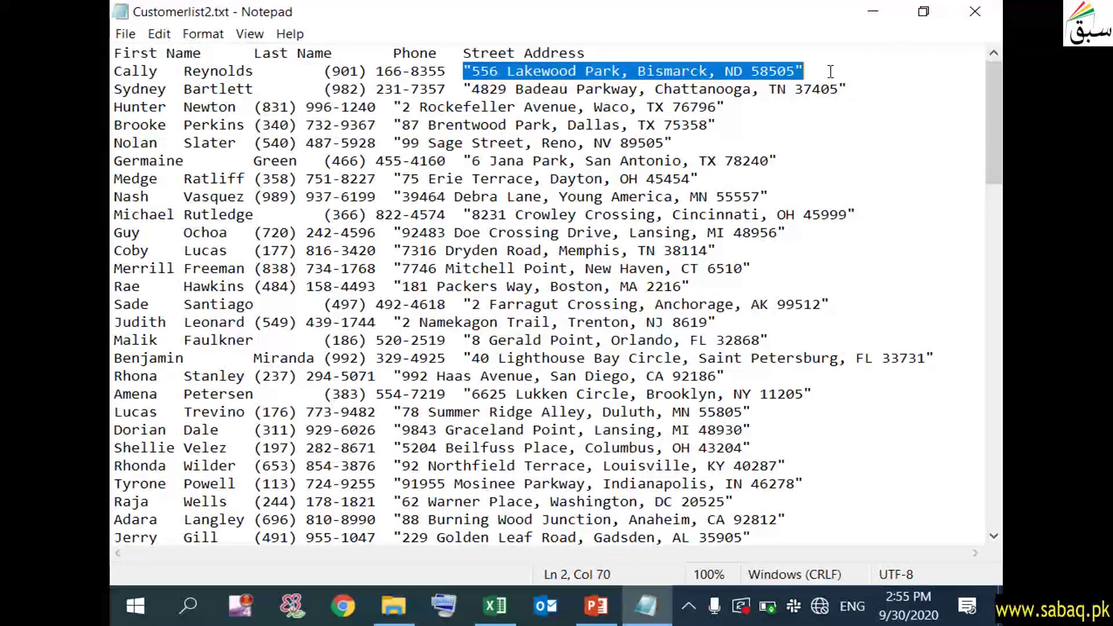
{"action": "left_click", "coordinate": [872, 12]}
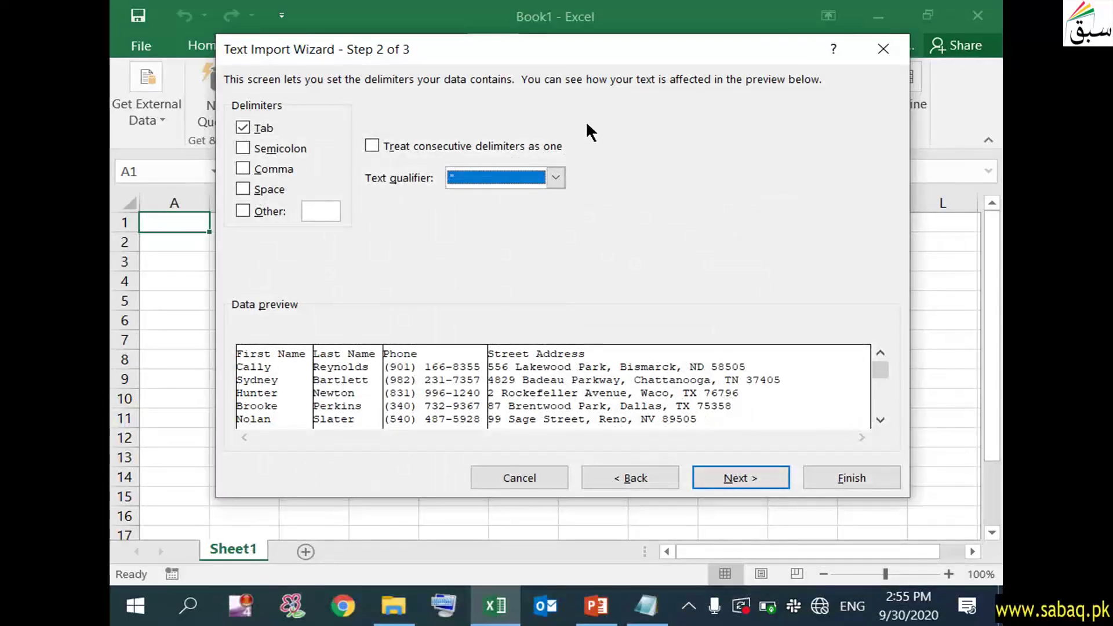
- Add Comma as a delimiter, compare qualifier {none}, and keep double quote so addresses stay whole
{"action": "left_click", "coordinate": [556, 169]}
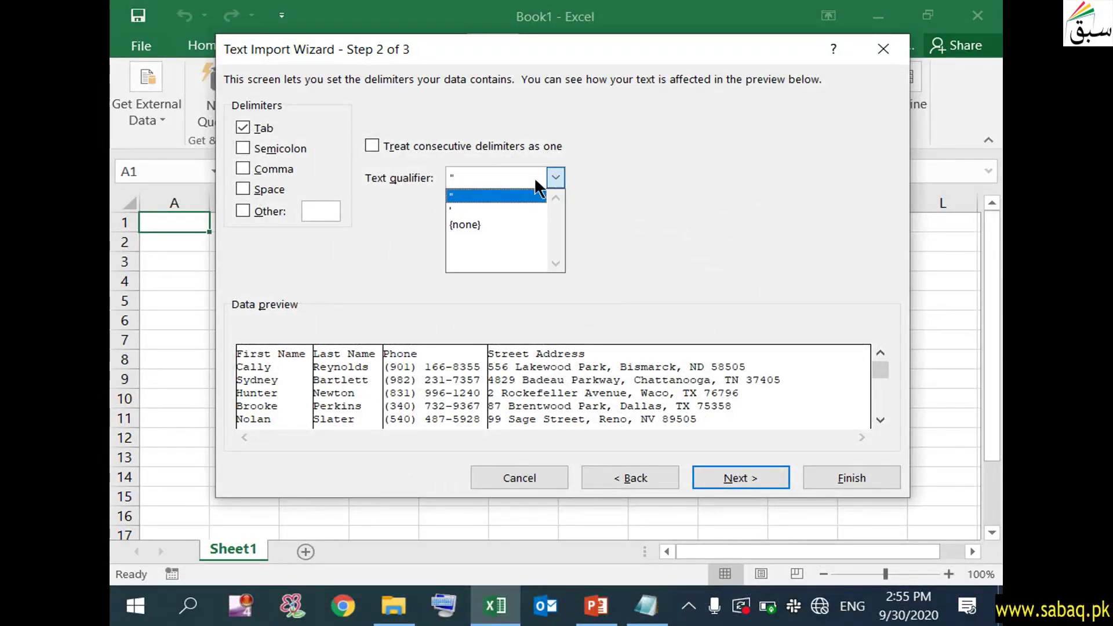
{"action": "left_click", "coordinate": [486, 197]}
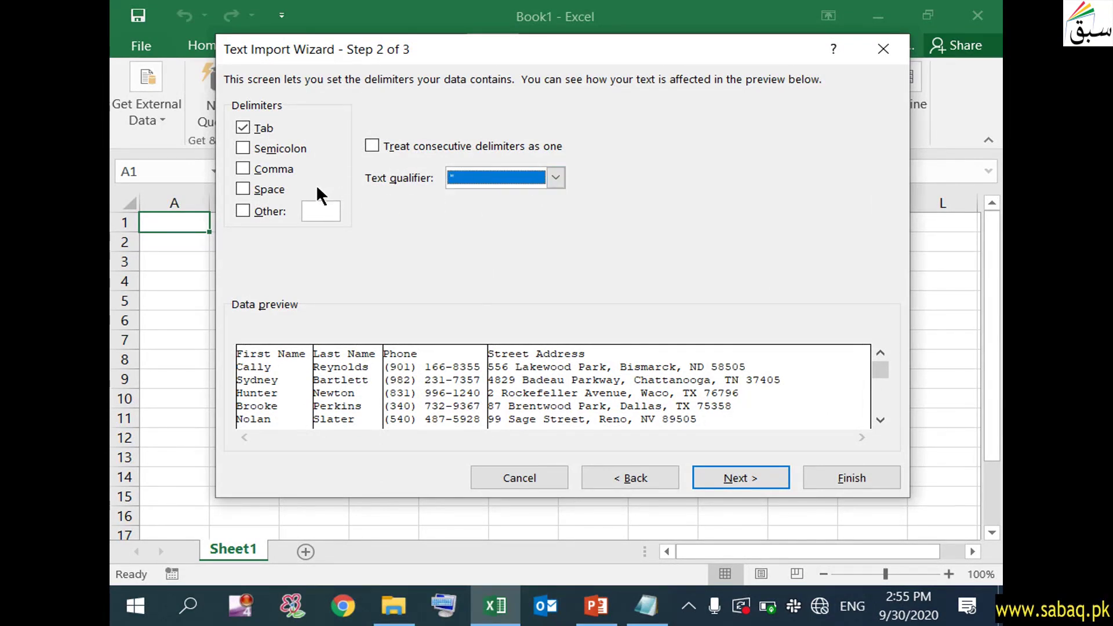
{"action": "left_click", "coordinate": [245, 166]}
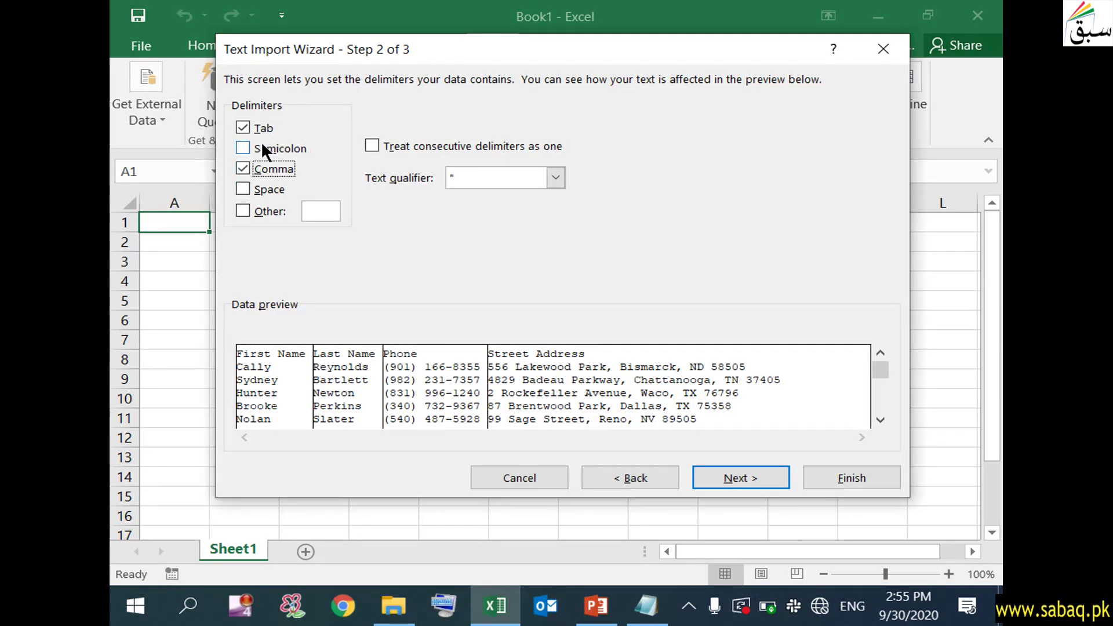
{"action": "left_click", "coordinate": [555, 178]}
{"action": "left_click", "coordinate": [491, 220]}
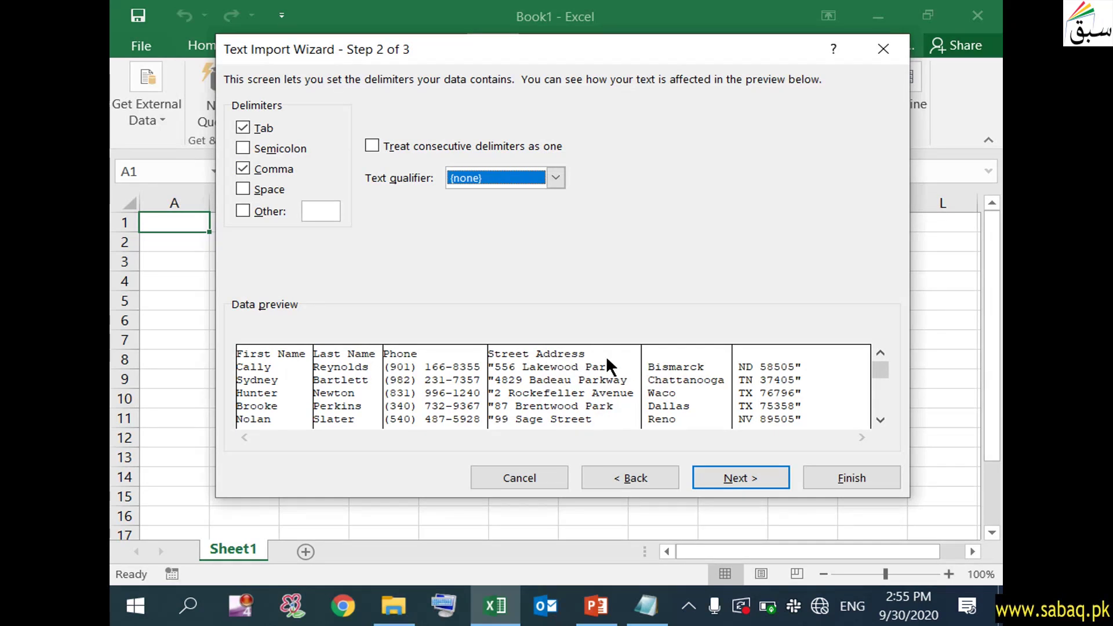
{"action": "left_click", "coordinate": [556, 172]}
{"action": "left_click", "coordinate": [498, 193]}
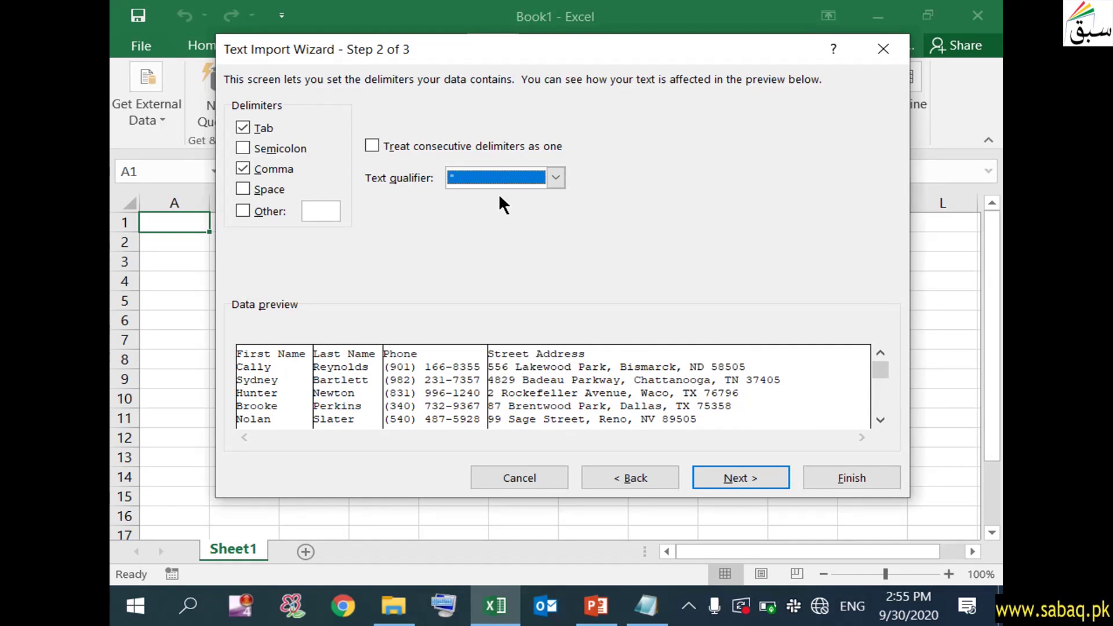
{"action": "left_click", "coordinate": [779, 479]}
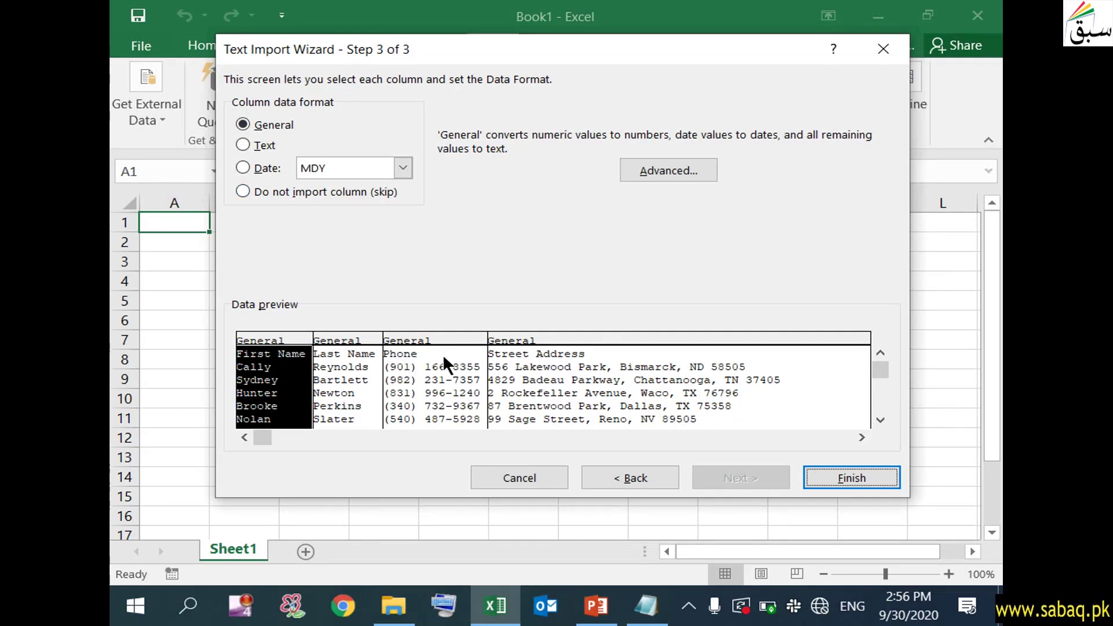
- Set the Phone column's data format to Text and finish the wizard
{"action": "left_click", "coordinate": [404, 340]}
{"action": "left_click", "coordinate": [243, 145]}
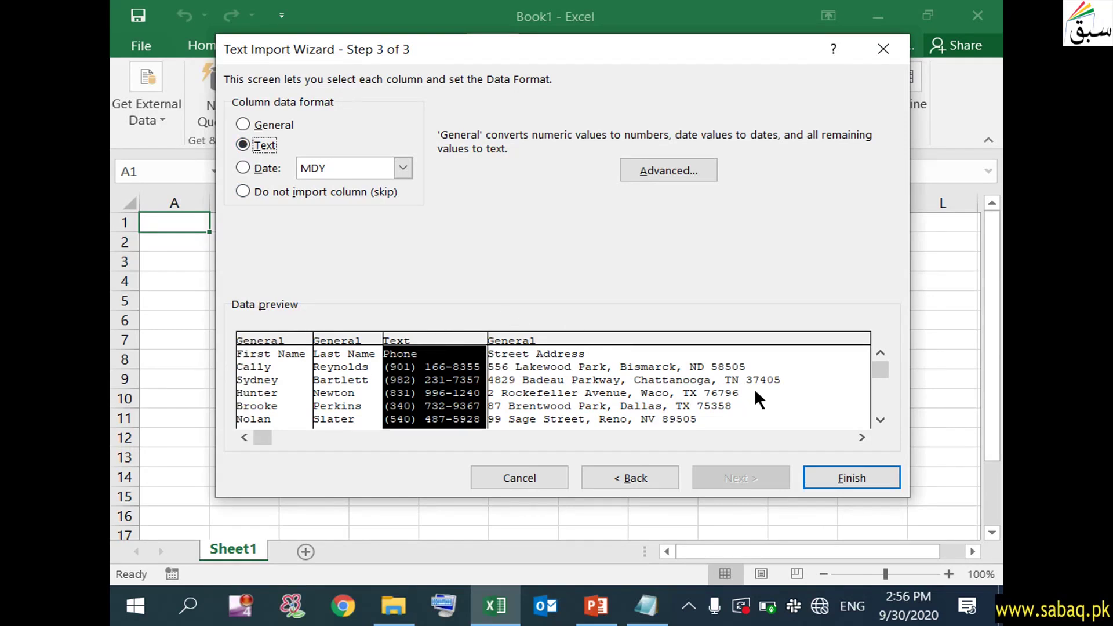
{"action": "left_click", "coordinate": [878, 478]}
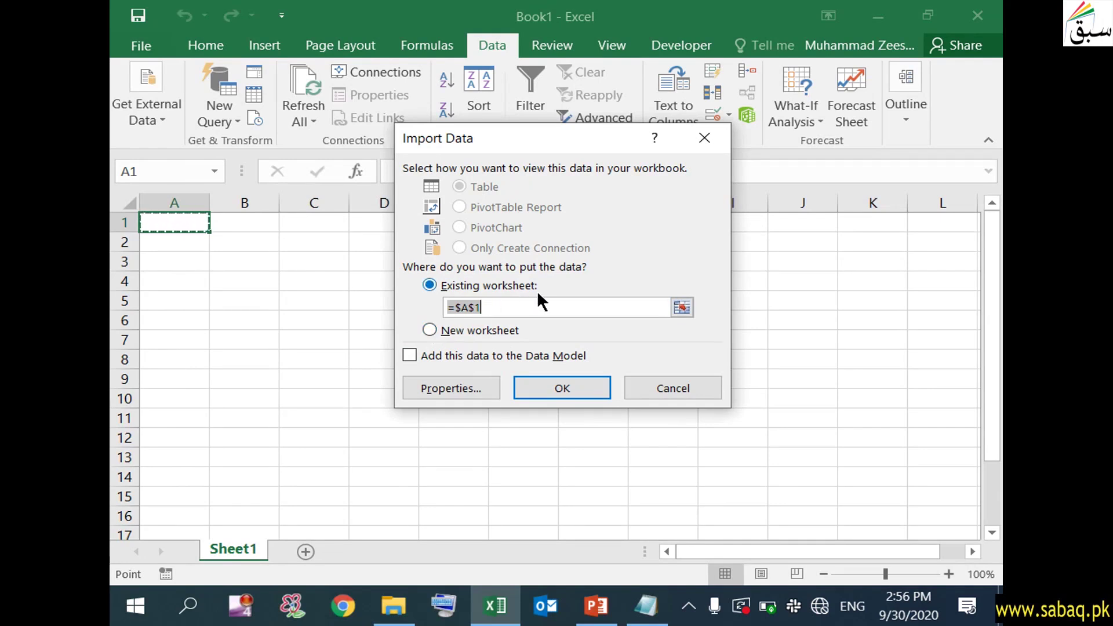
- Import the customer data at =$A$1 on the existing worksheet, then close the workbook
{"action": "left_click", "coordinate": [203, 225]}
{"action": "left_click", "coordinate": [558, 383]}
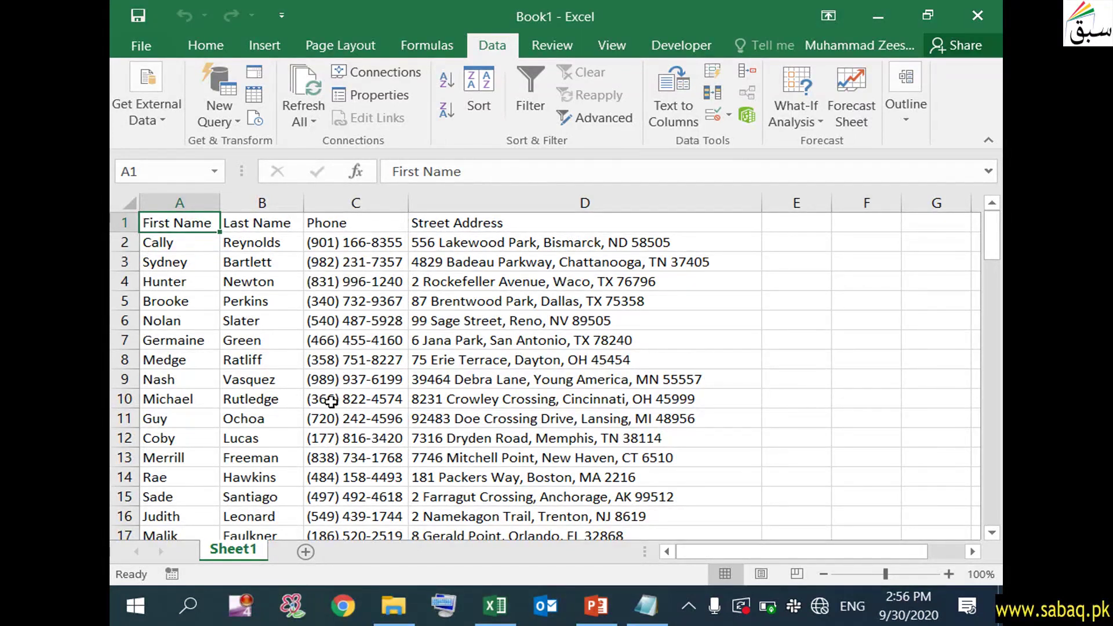
{"action": "left_click", "coordinate": [978, 16]}
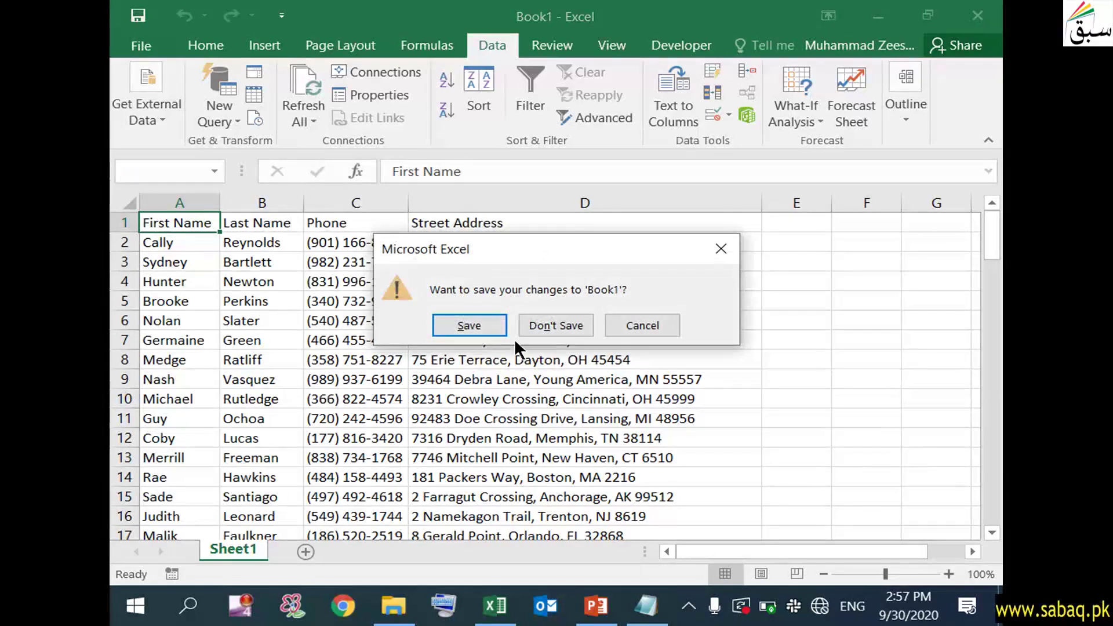
- Close Excel without saving, open Contact list.txt, and minimize File Explorer
{"action": "left_click", "coordinate": [556, 325]}
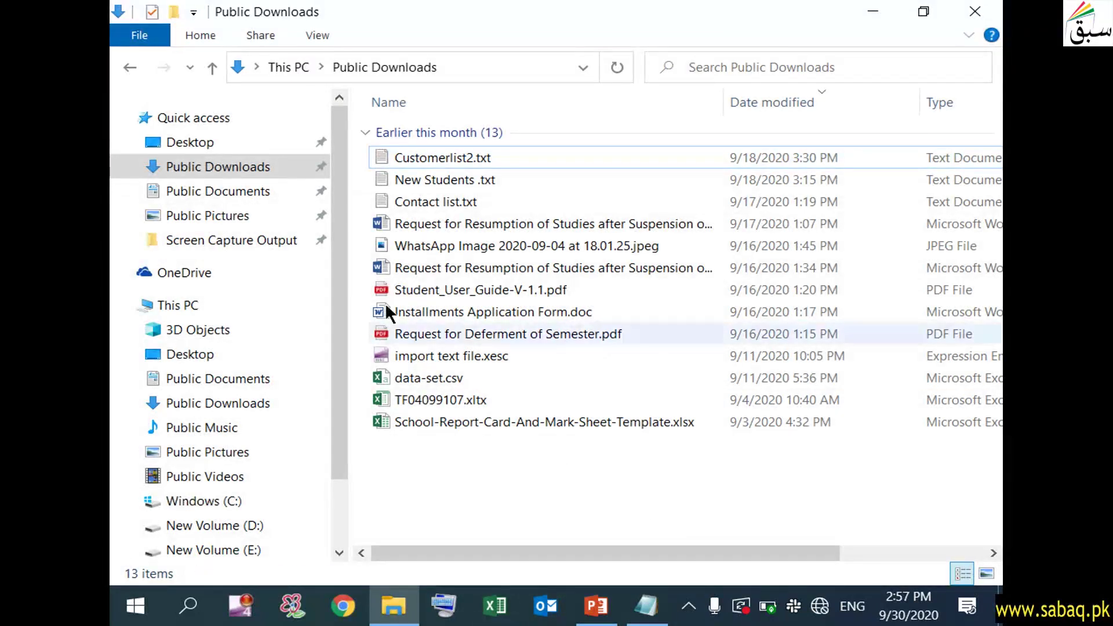
{"action": "double_click", "coordinate": [408, 200]}
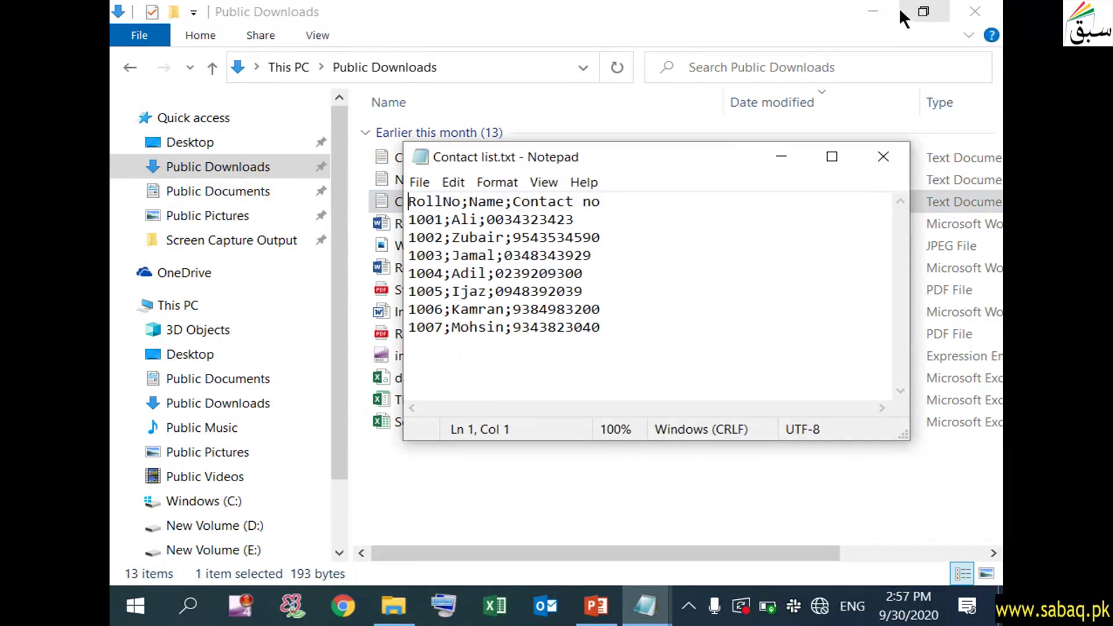
{"action": "left_click", "coordinate": [873, 11]}
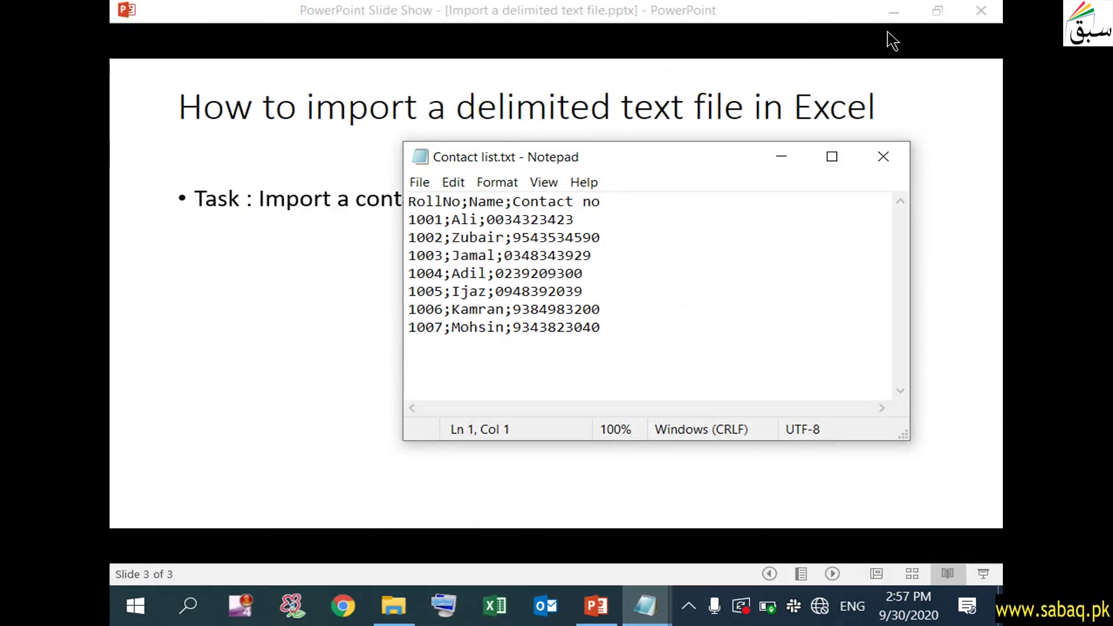
- Copy the whole semicolon-separated contact list from Notepad and start a blank Excel workbook
{"action": "left_click", "coordinate": [894, 11]}
{"action": "left_click_drag", "start_coordinate": [610, 152], "coordinate": [509, 46]}
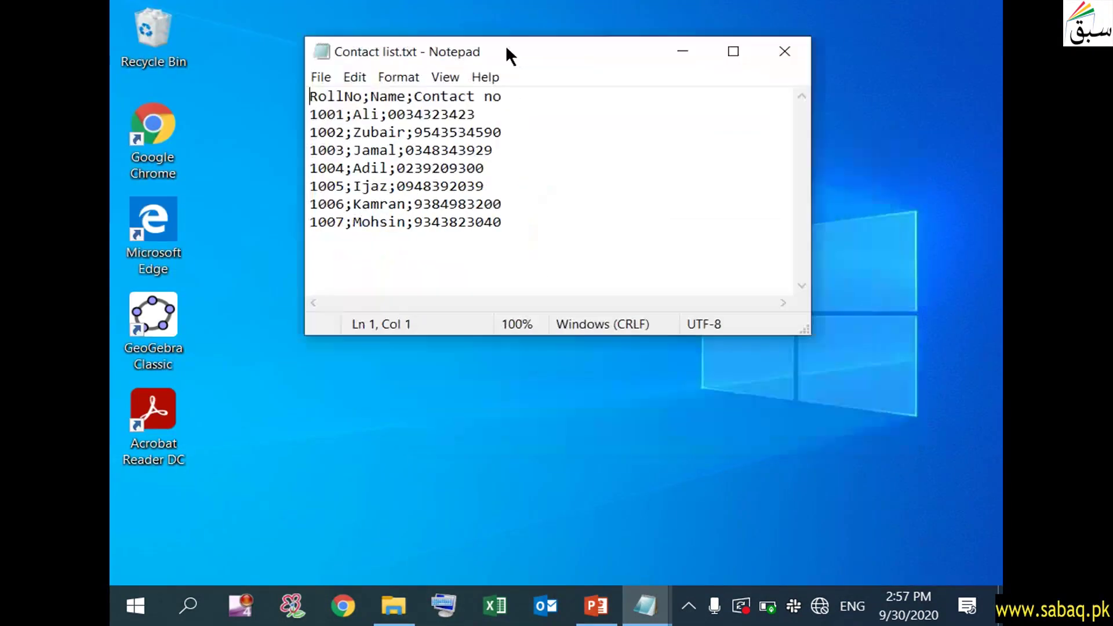
{"action": "left_click_drag", "start_coordinate": [517, 222], "coordinate": [301, 82]}
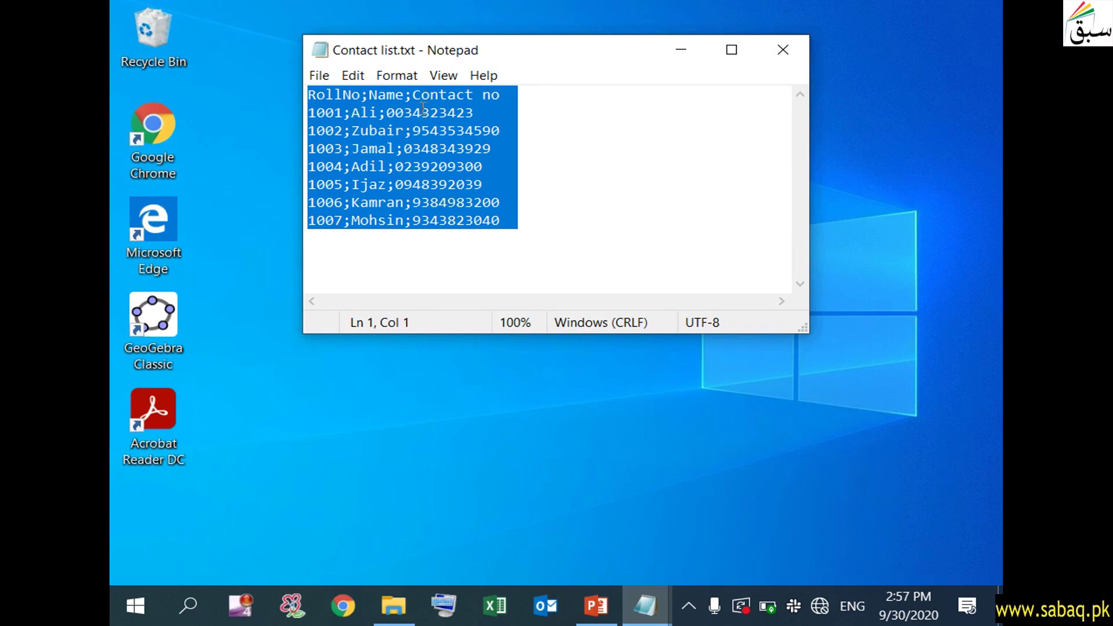
{"action": "right_click", "coordinate": [405, 111]}
{"action": "left_click", "coordinate": [484, 169]}
{"action": "left_click", "coordinate": [495, 609]}
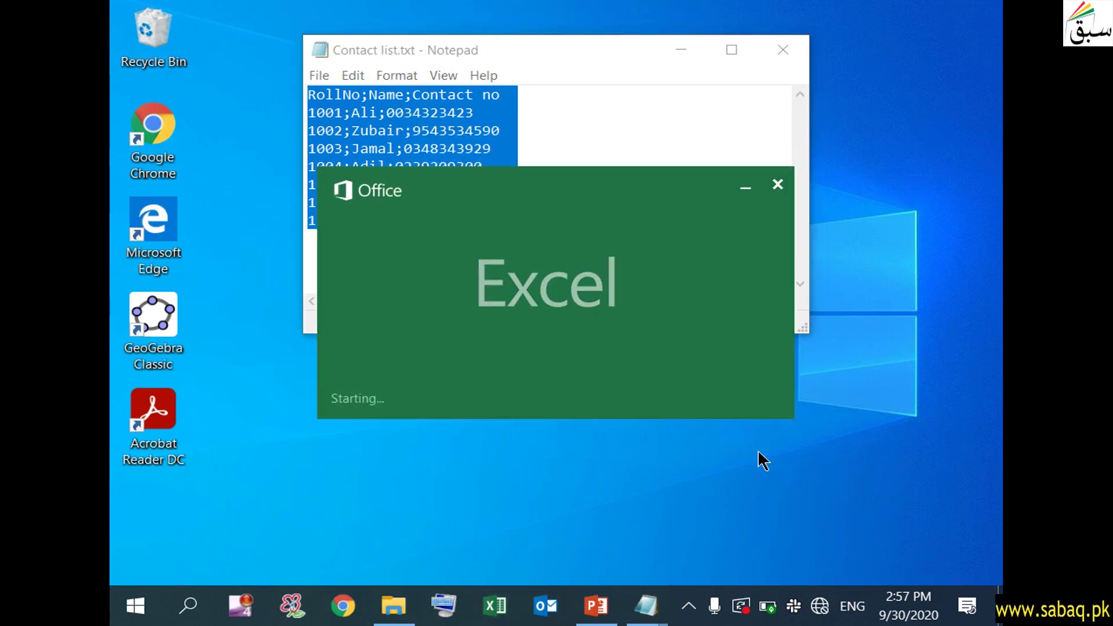
{"action": "left_click", "coordinate": [545, 243]}
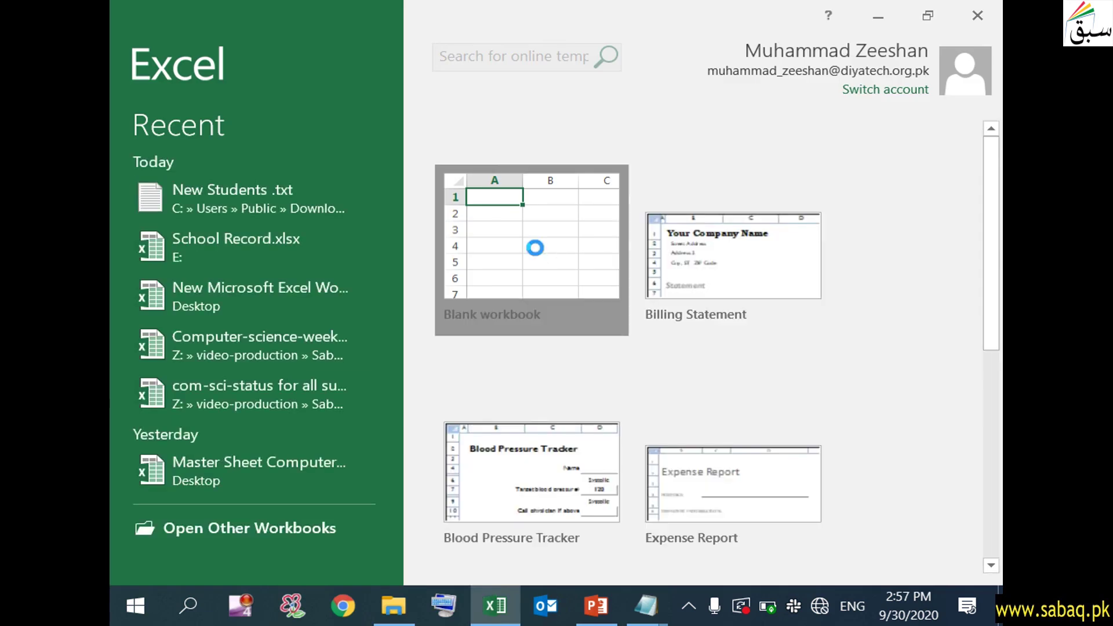
- Paste the contact list into A1 and autofit column A to its text
{"action": "right_click", "coordinate": [187, 222]}
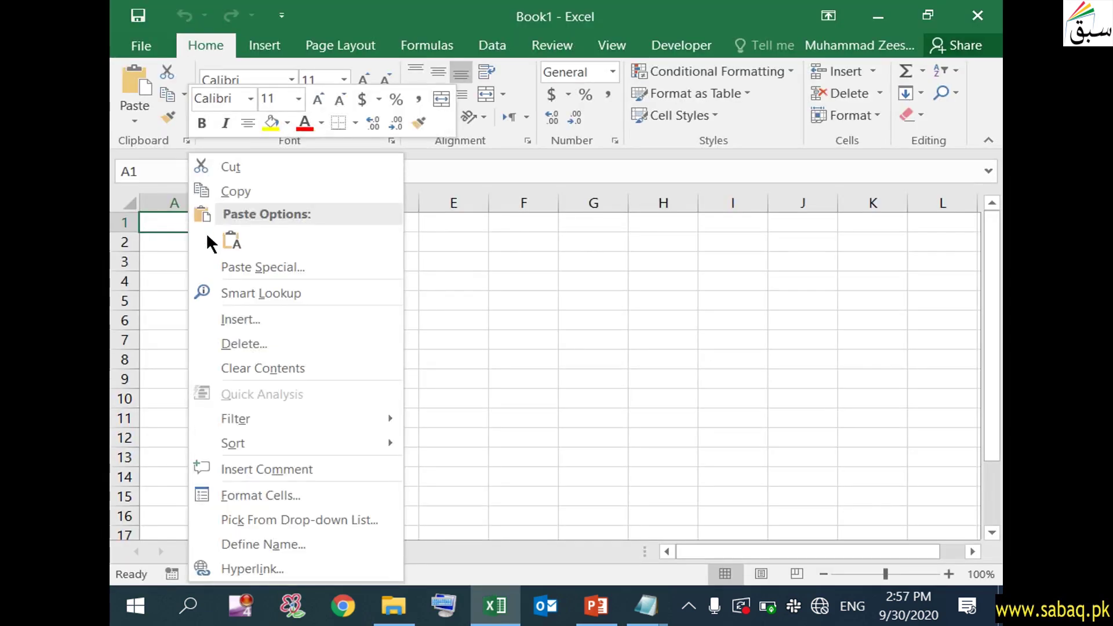
{"action": "left_click", "coordinate": [231, 239]}
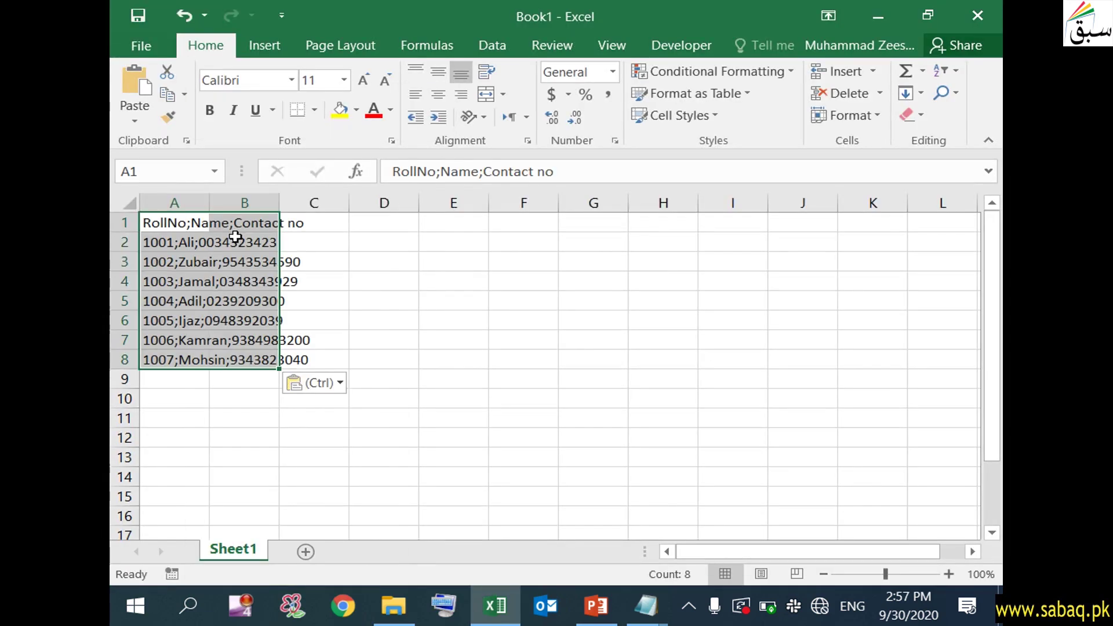
{"action": "double_click", "coordinate": [207, 203]}
{"action": "left_click", "coordinate": [348, 493]}
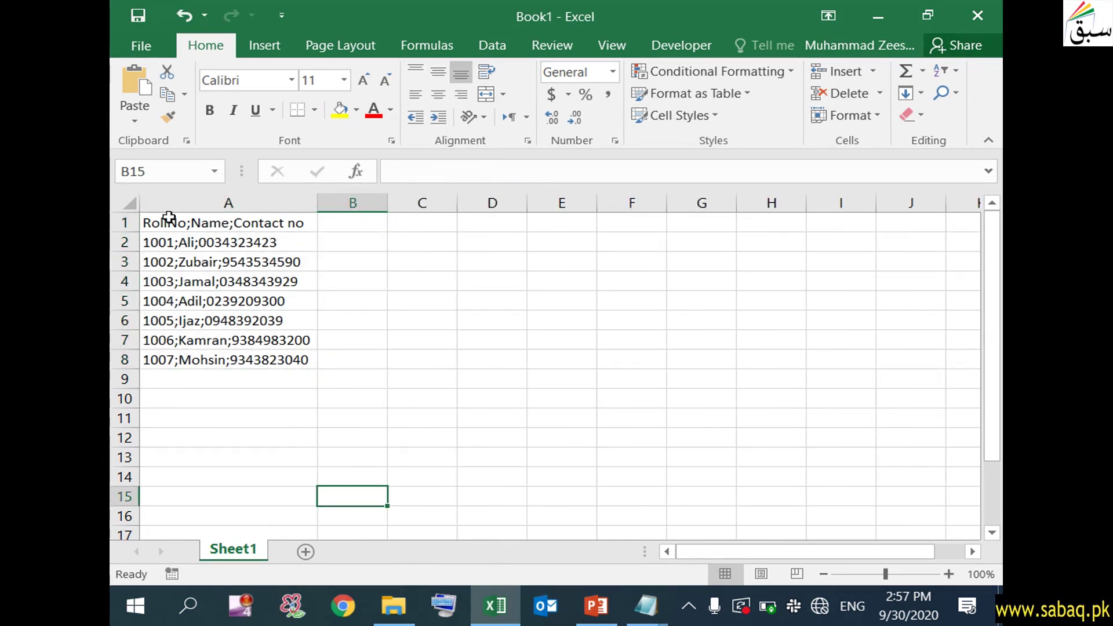
- Select column A and launch Text to Columns from the Data tab
{"action": "left_click", "coordinate": [412, 316]}
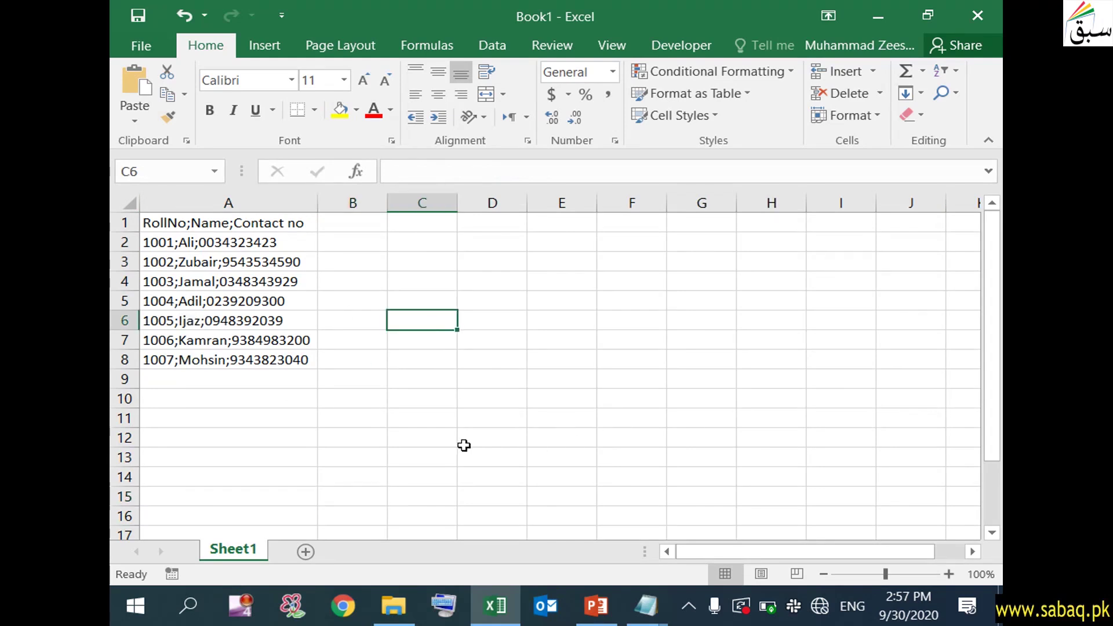
{"action": "left_click", "coordinate": [232, 203]}
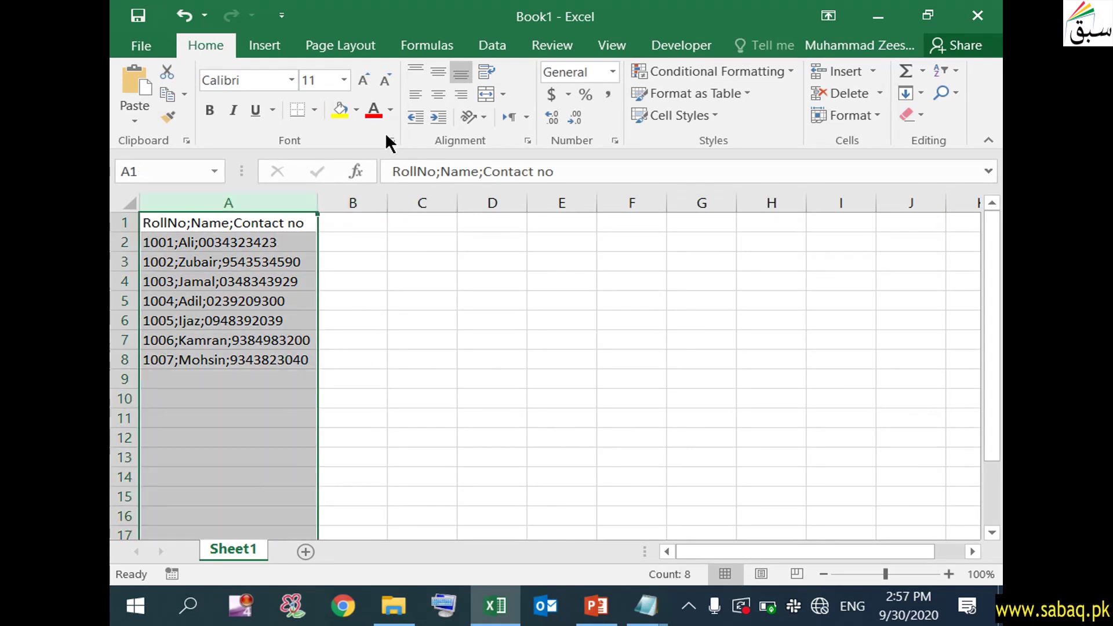
{"action": "left_click", "coordinate": [492, 46]}
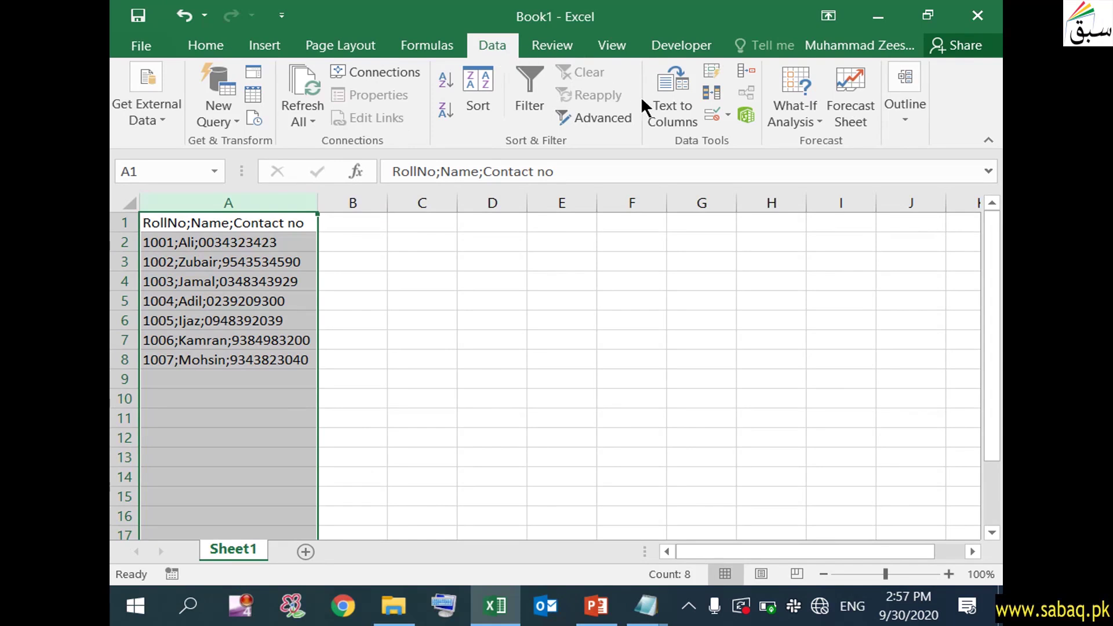
{"action": "left_click", "coordinate": [677, 113]}
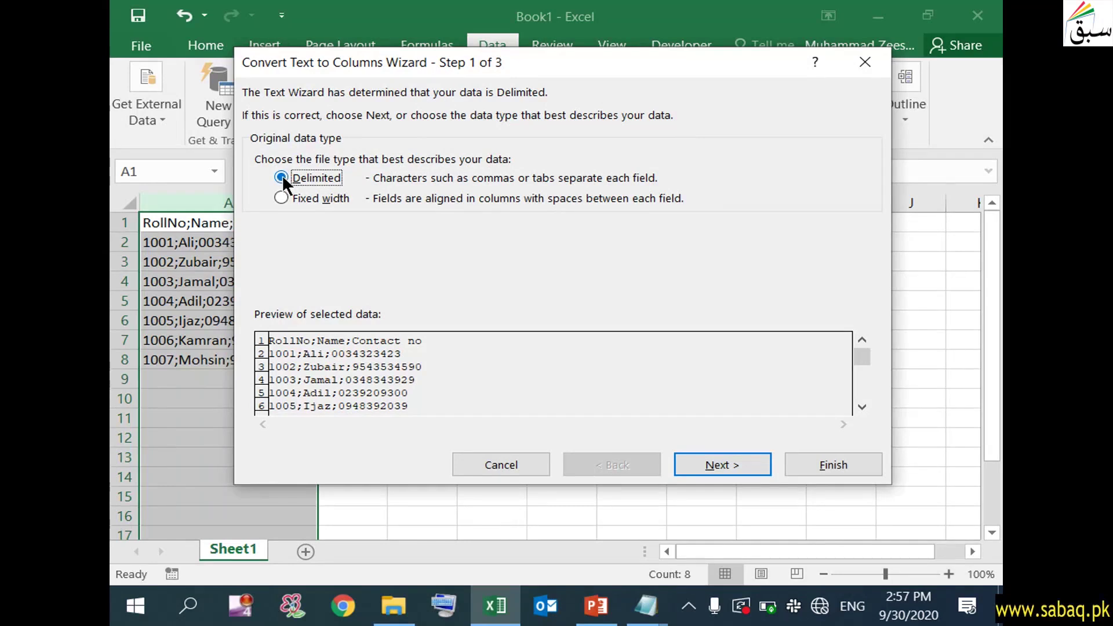
- Split column A on semicolons, importing the Contact no column as Text to keep leading zeros
{"action": "left_click", "coordinate": [745, 463]}
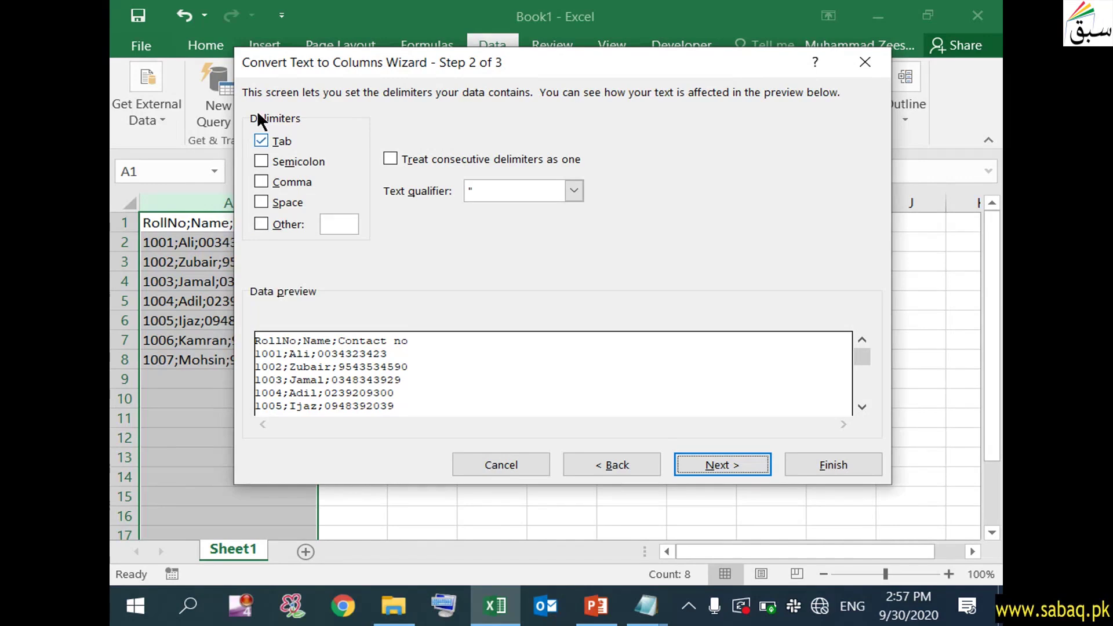
{"action": "left_click", "coordinate": [261, 159]}
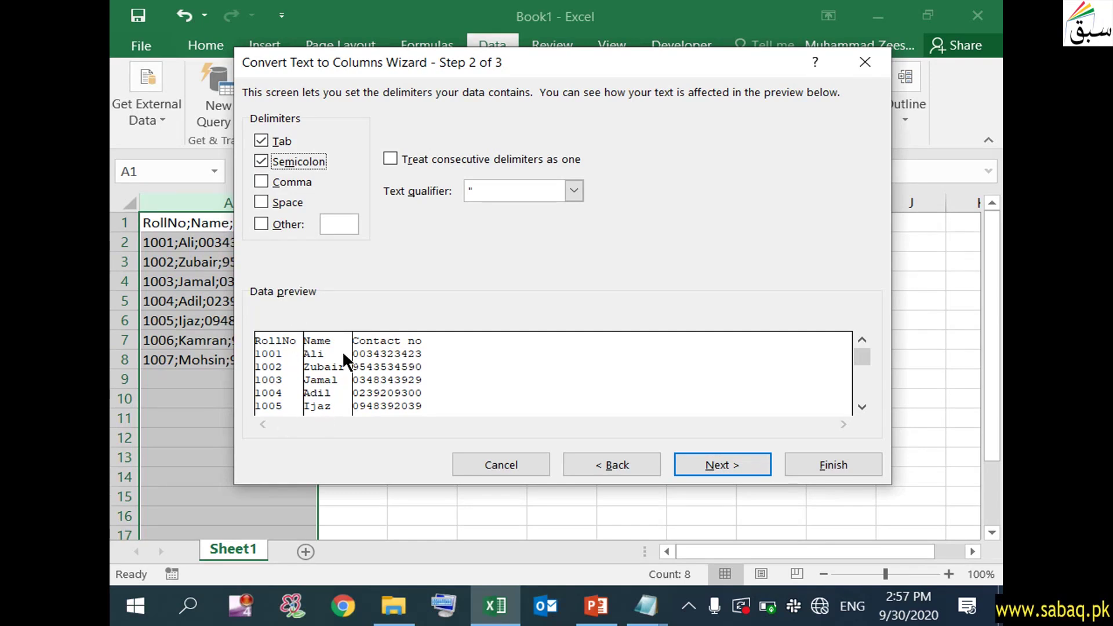
{"action": "left_click", "coordinate": [728, 465]}
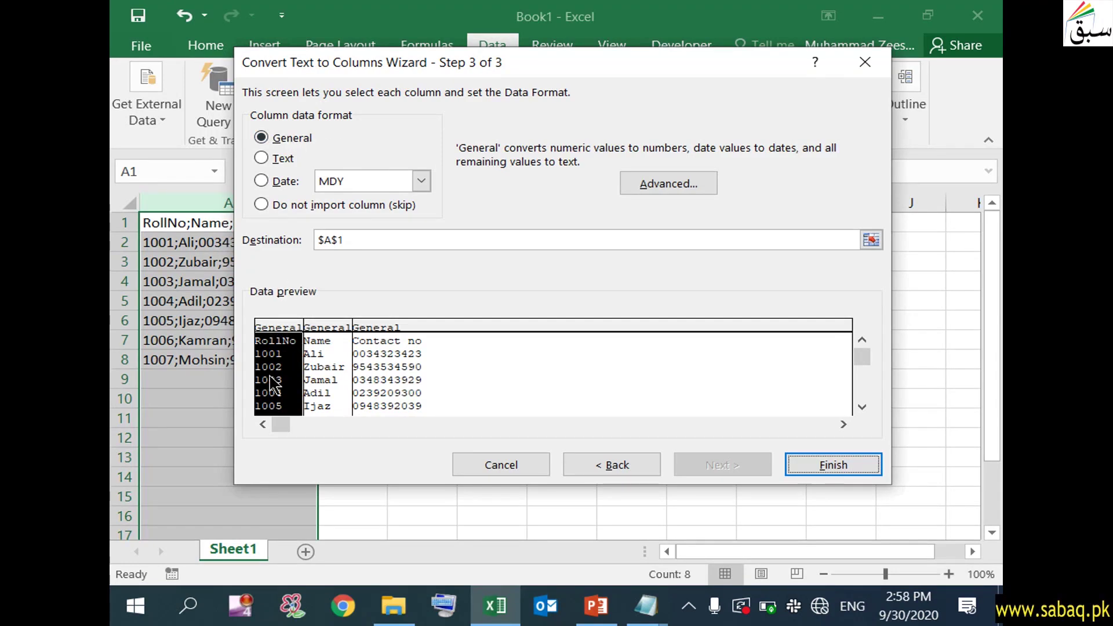
{"action": "left_click", "coordinate": [420, 339]}
{"action": "left_click", "coordinate": [262, 158]}
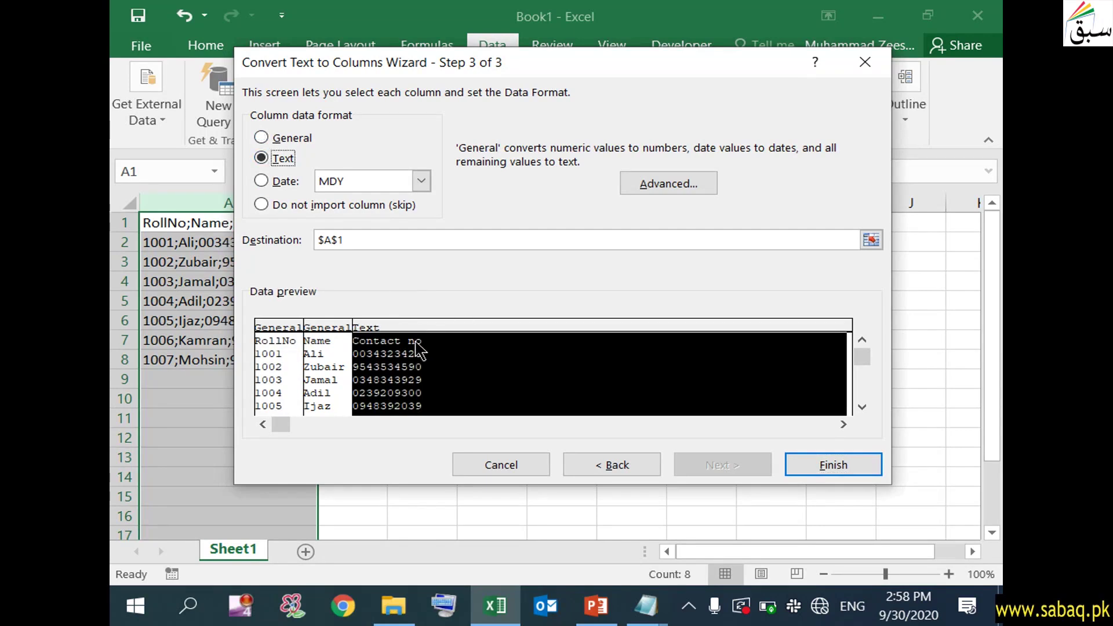
{"action": "left_click", "coordinate": [867, 466]}
{"action": "left_click", "coordinate": [597, 456]}
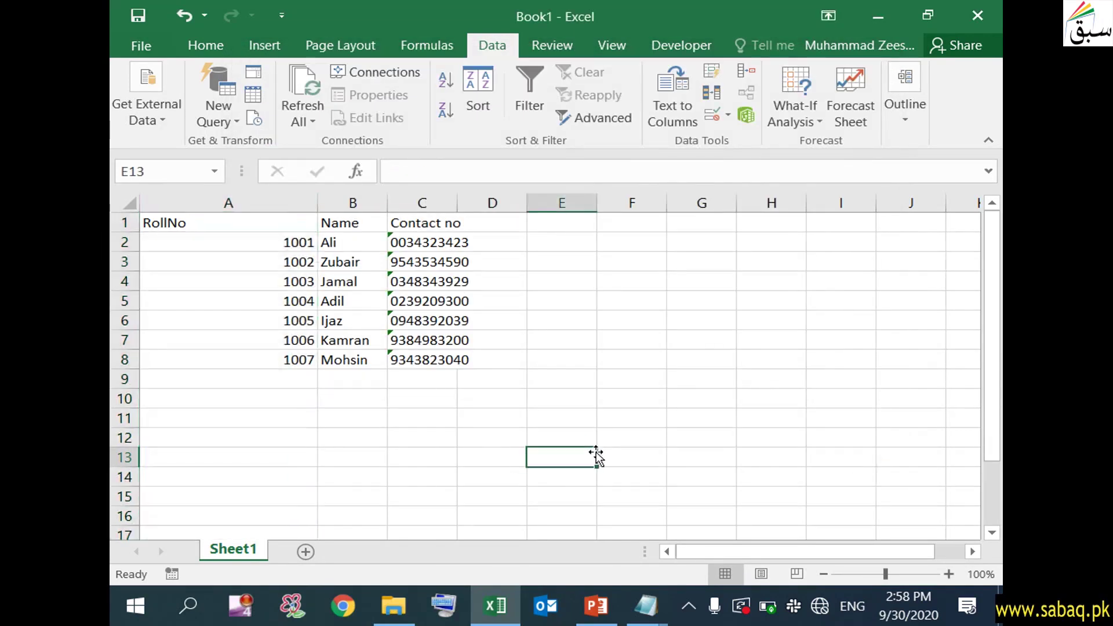
- Narrow column A to fit RollNo and widen columns B and C for names and contact numbers
{"action": "left_click", "coordinate": [277, 206]}
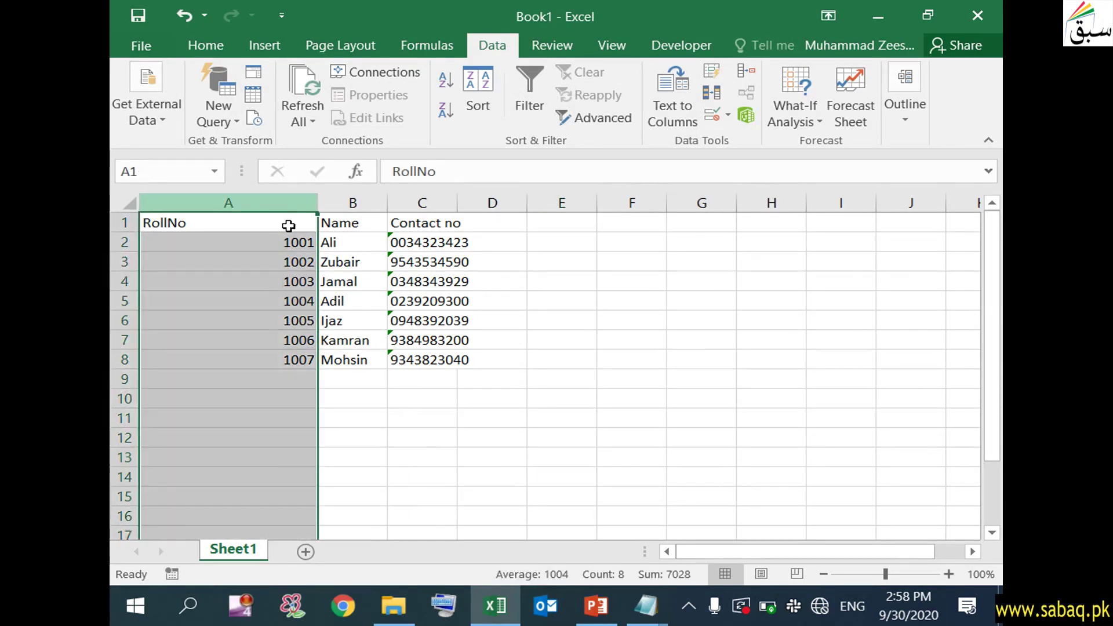
{"action": "left_click_drag", "start_coordinate": [318, 202], "coordinate": [225, 203]}
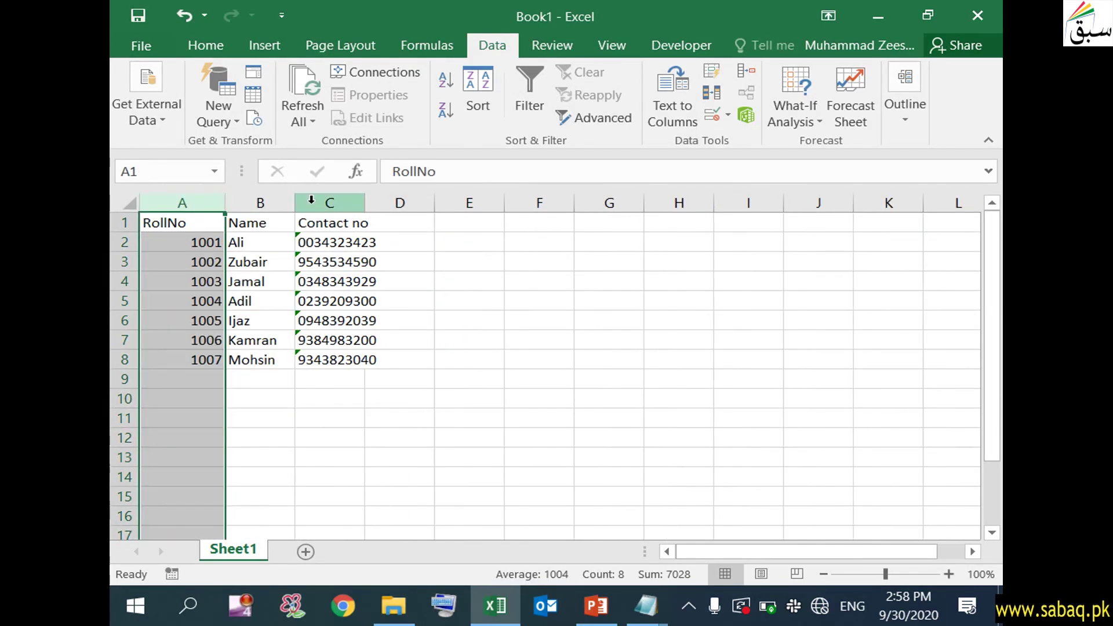
{"action": "left_click_drag", "start_coordinate": [295, 202], "coordinate": [311, 202]}
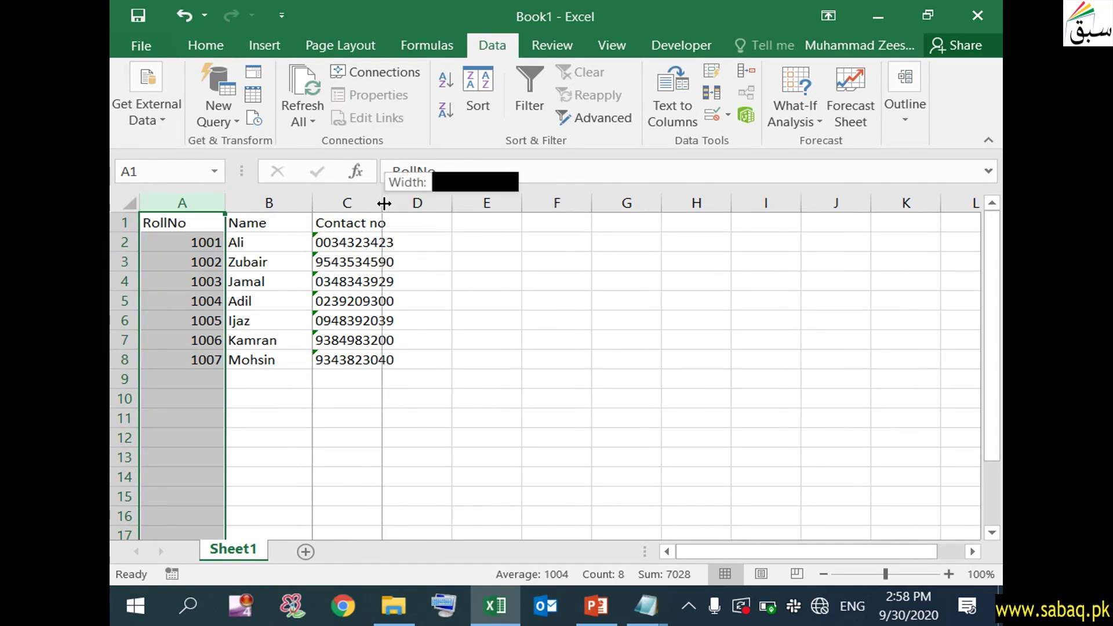
{"action": "left_click_drag", "start_coordinate": [381, 202], "coordinate": [440, 202]}
{"action": "left_click", "coordinate": [519, 421]}
{"action": "mouse_move", "coordinate": [646, 606]}
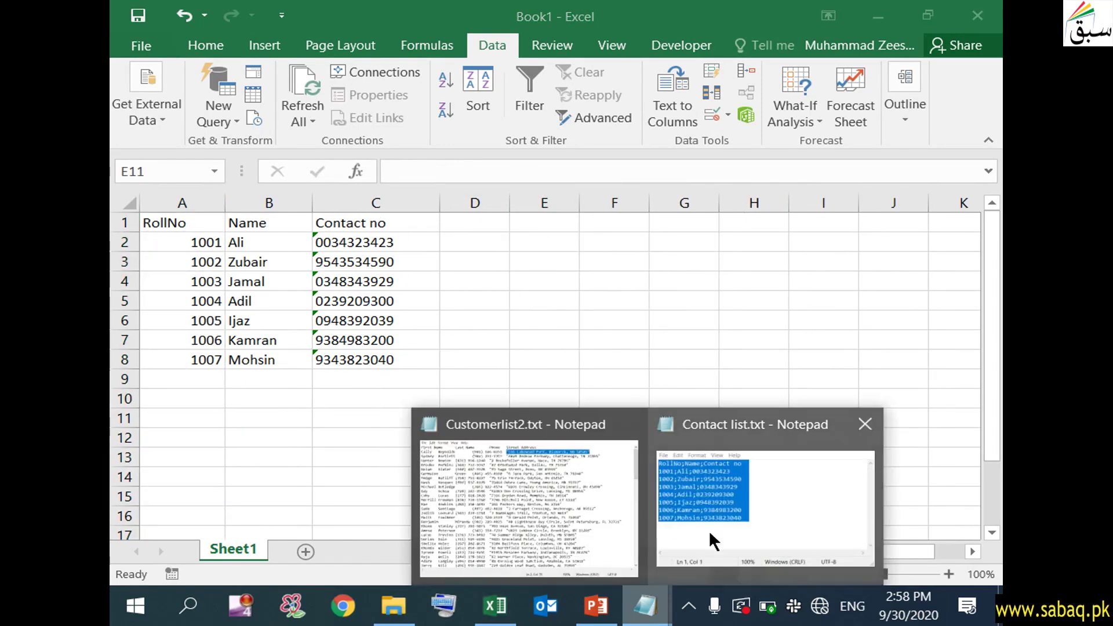
- Compare Contact list.txt in Notepad against the split table, then minimize Notepad and Excel
{"action": "left_click", "coordinate": [706, 528]}
{"action": "left_click_drag", "start_coordinate": [593, 49], "coordinate": [842, 103]}
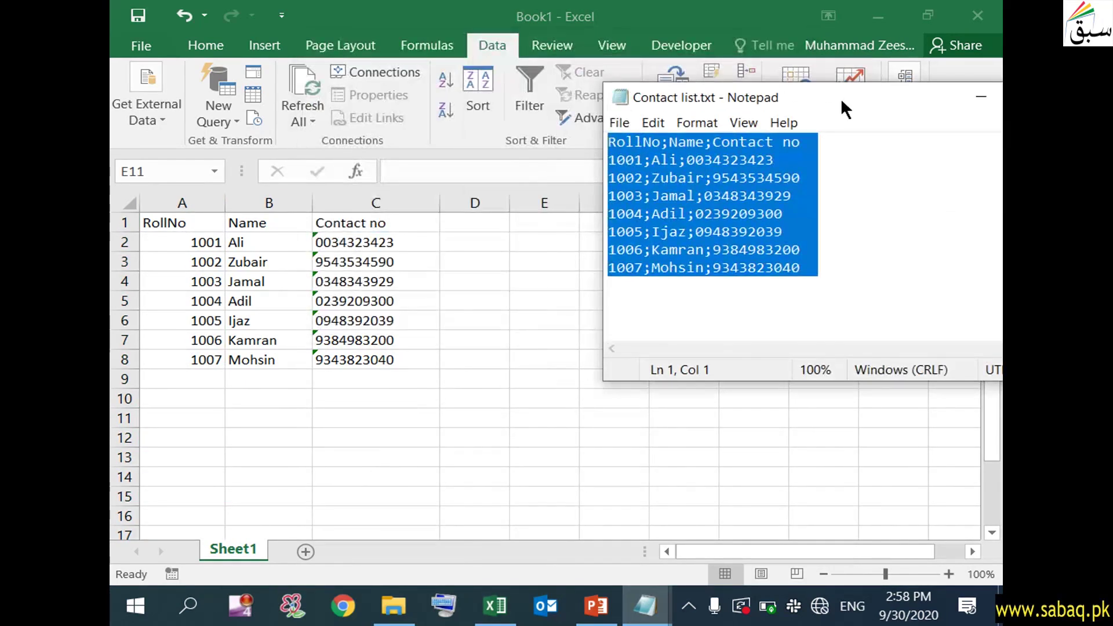
{"action": "left_click_drag", "start_coordinate": [868, 88], "coordinate": [596, 69]}
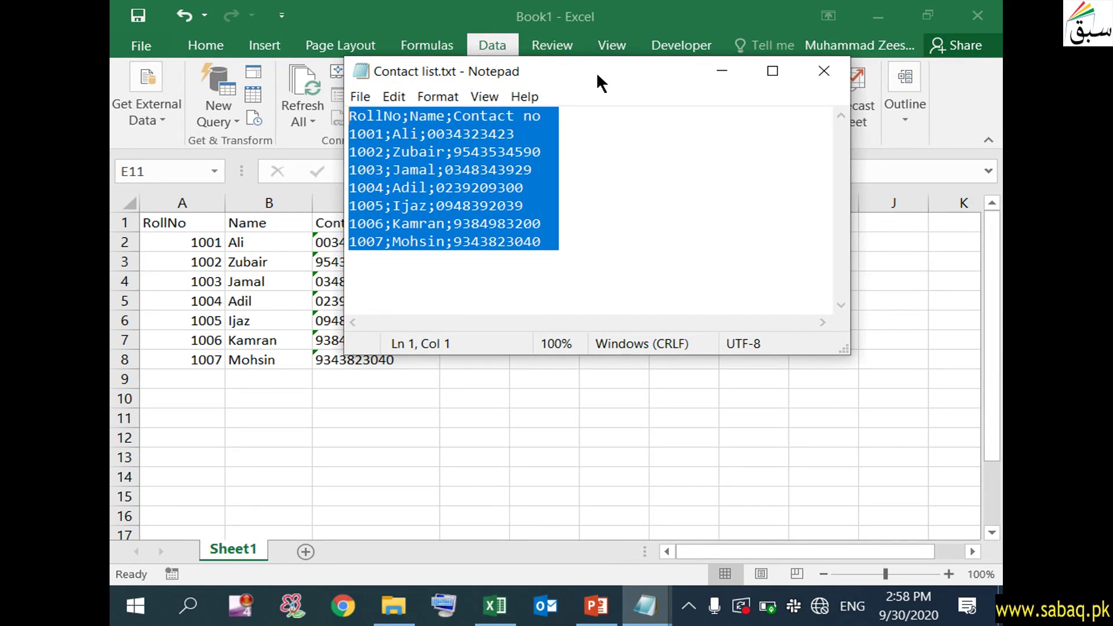
{"action": "left_click", "coordinate": [723, 71]}
{"action": "left_click", "coordinate": [879, 16]}
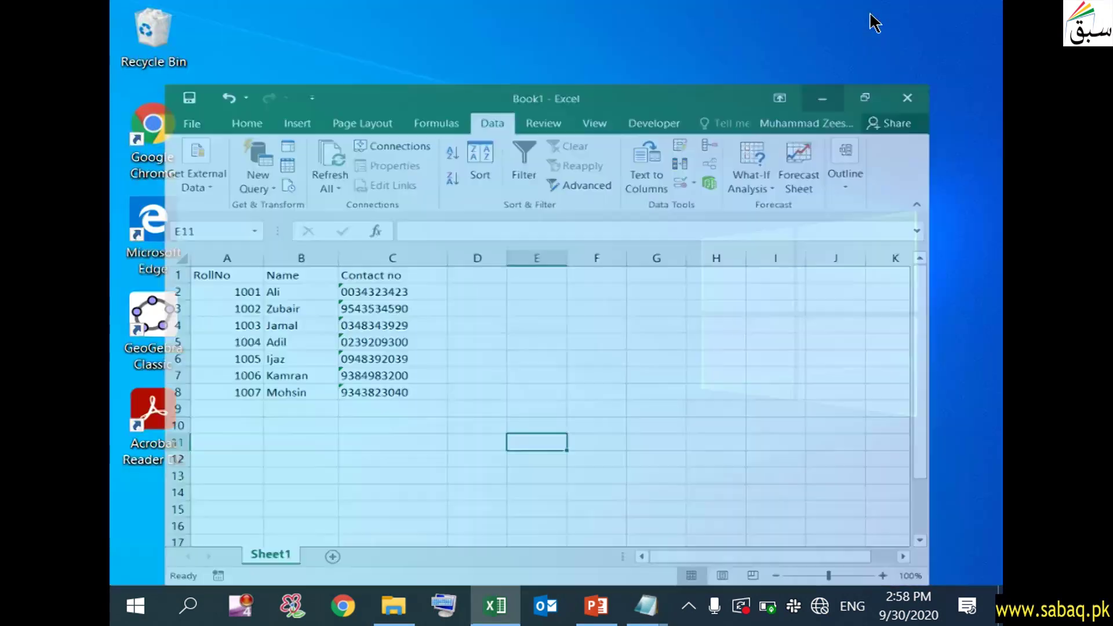
- Return to the PowerPoint slide show and end it past the last slide
{"action": "left_click", "coordinate": [596, 606]}
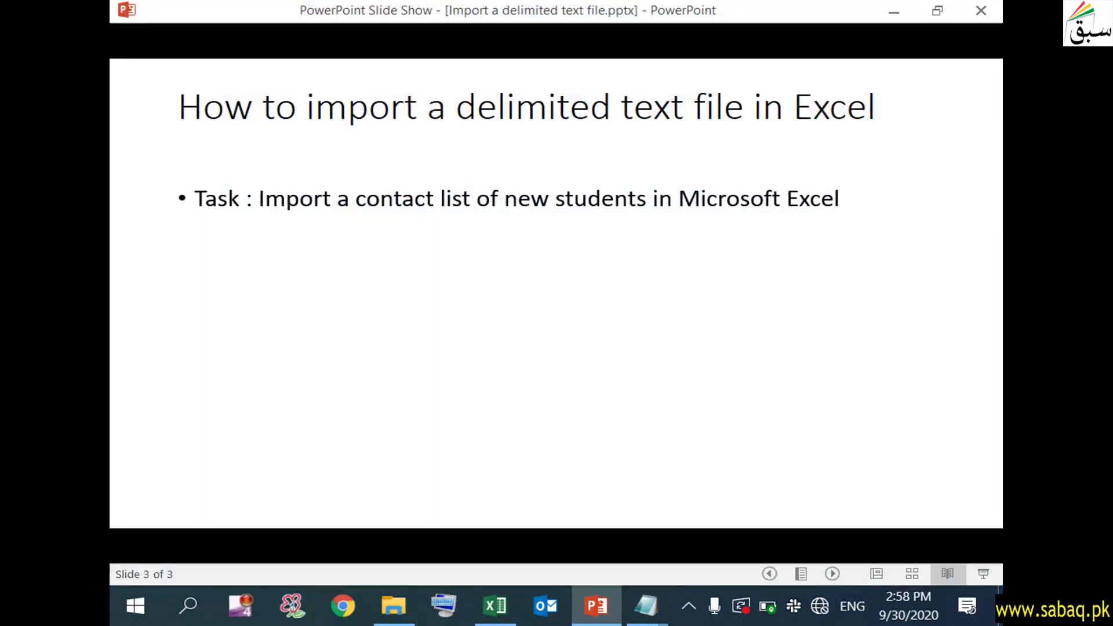
{"action": "left_click", "coordinate": [297, 321]}
{"action": "left_click", "coordinate": [297, 321]}
- Present from slide 1 in Reading View and advance to slide 2
{"action": "left_click", "coordinate": [215, 259]}
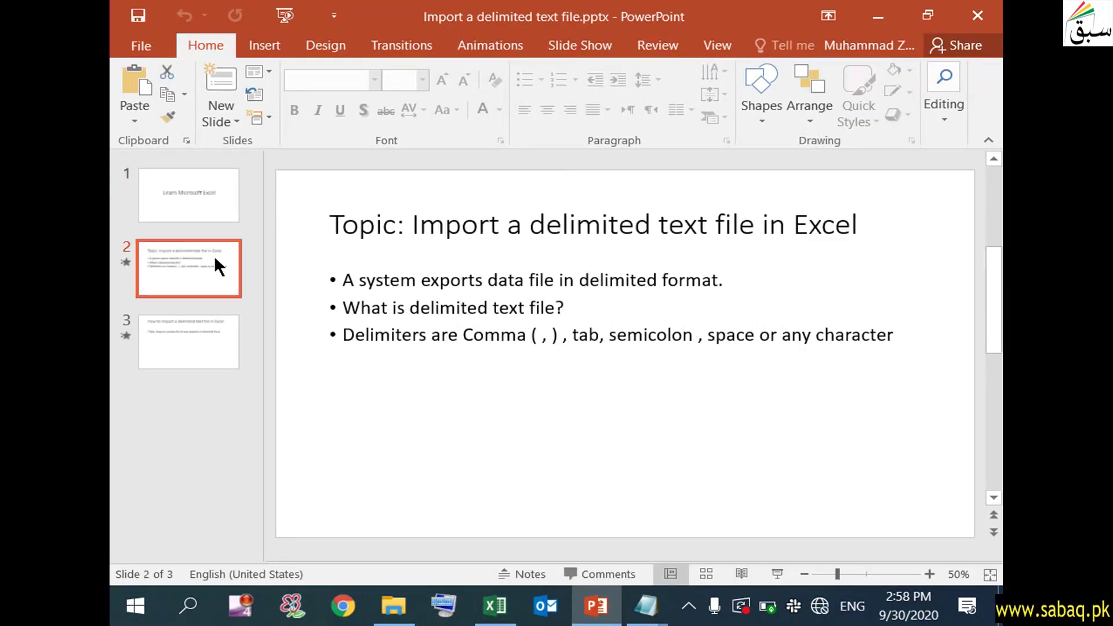
{"action": "left_click", "coordinate": [210, 199]}
{"action": "left_click", "coordinate": [744, 574]}
{"action": "left_click", "coordinate": [705, 447]}
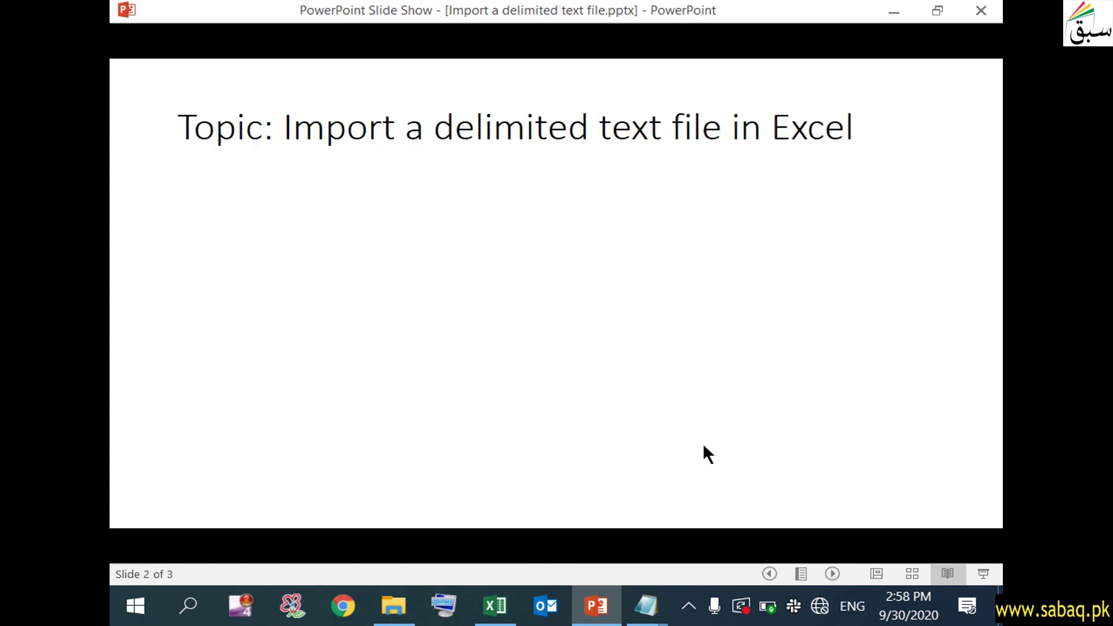